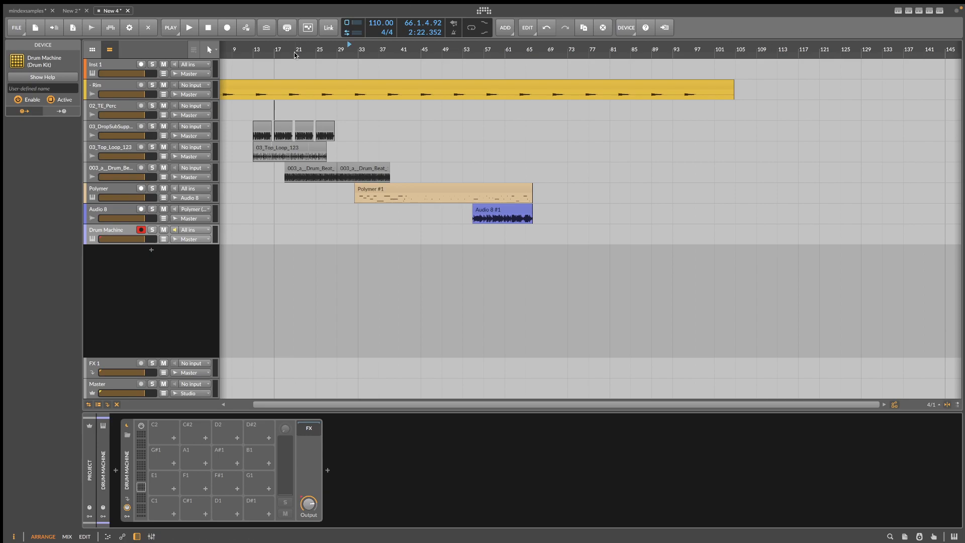
# Step: Create a new instrument track below the Drum Machine track and load the Polymer synth on it
pyautogui.click(148, 293)
pyautogui.doubleClick(148, 294)
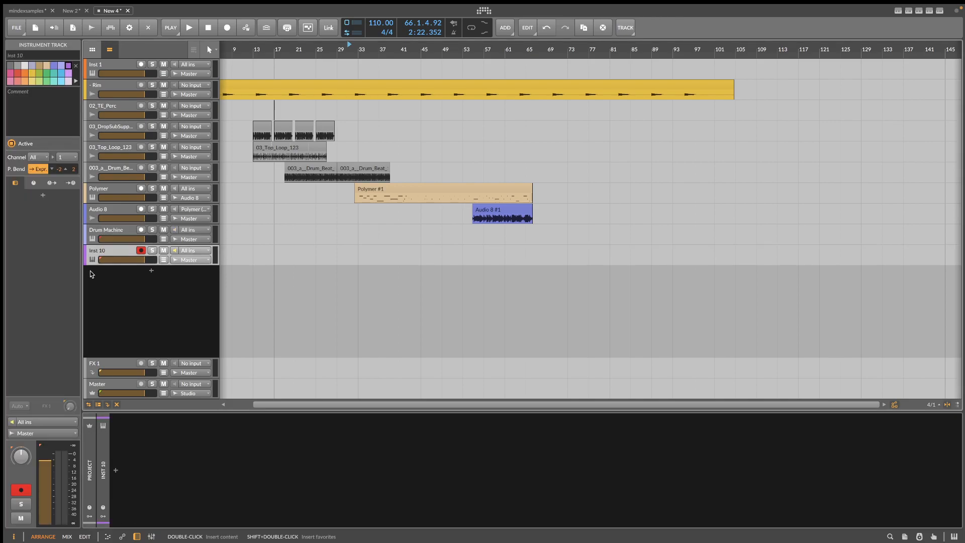
pyautogui.click(118, 478)
pyautogui.write('polym')
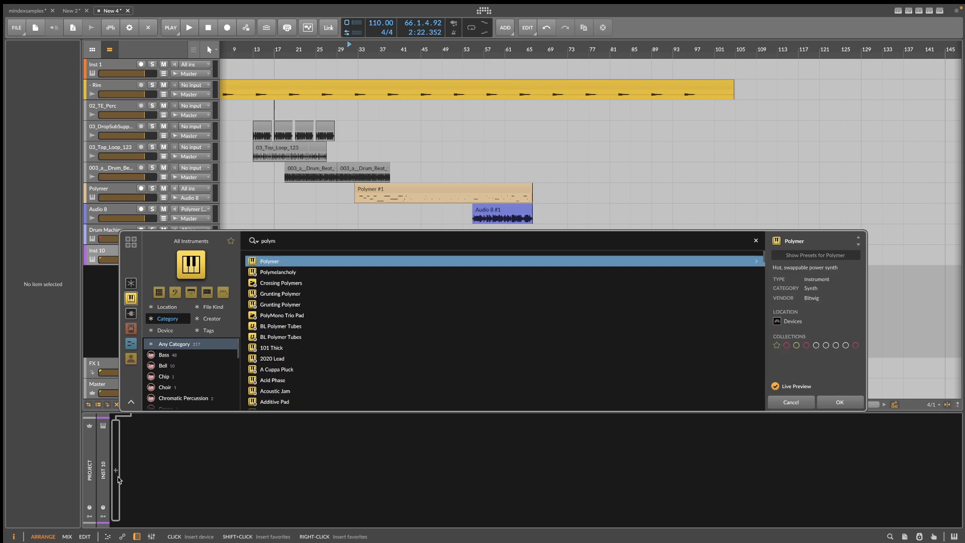
pyautogui.press('Return')
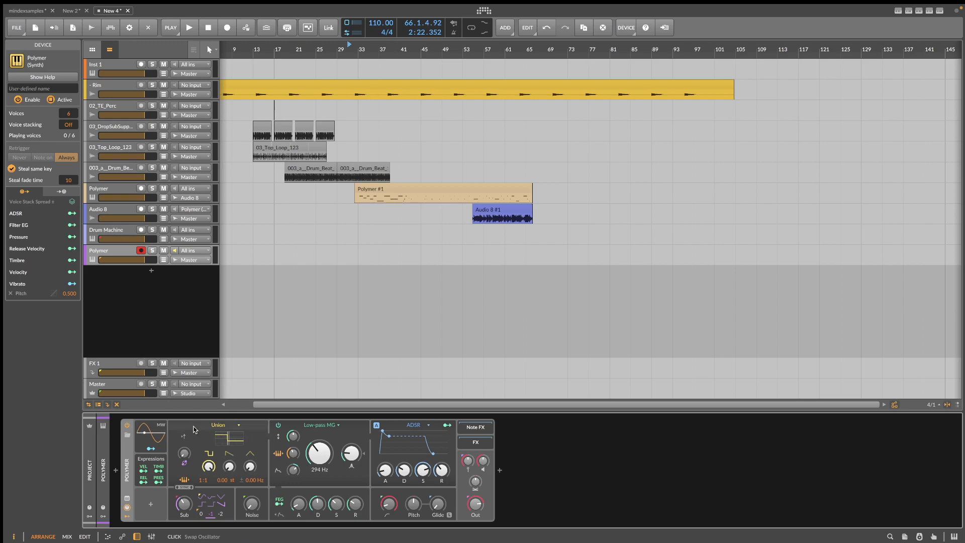
# Step: Keep Polymer's Union oscillator, lower its pulse level to 20% and raise the filter cutoff to 740 Hz
pyautogui.click(231, 425)
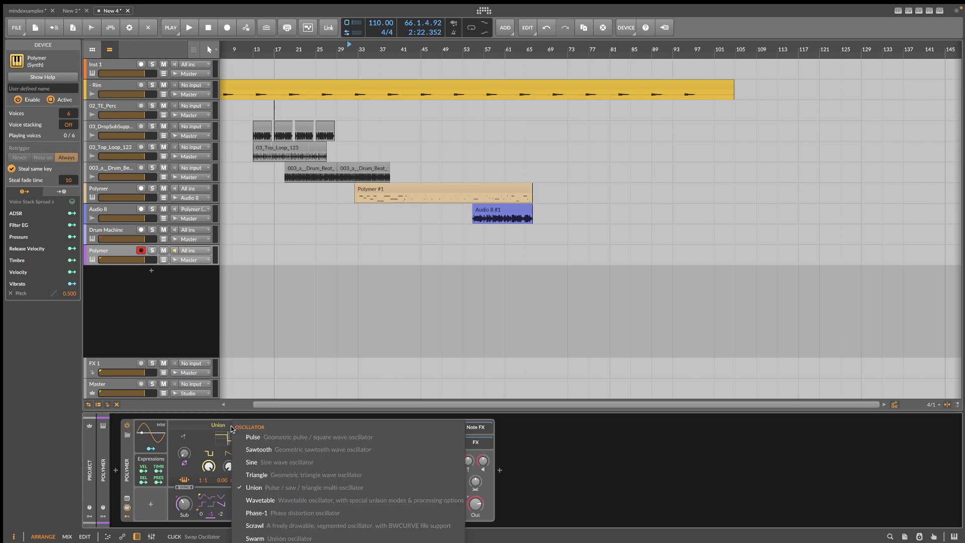
pyautogui.click(248, 491)
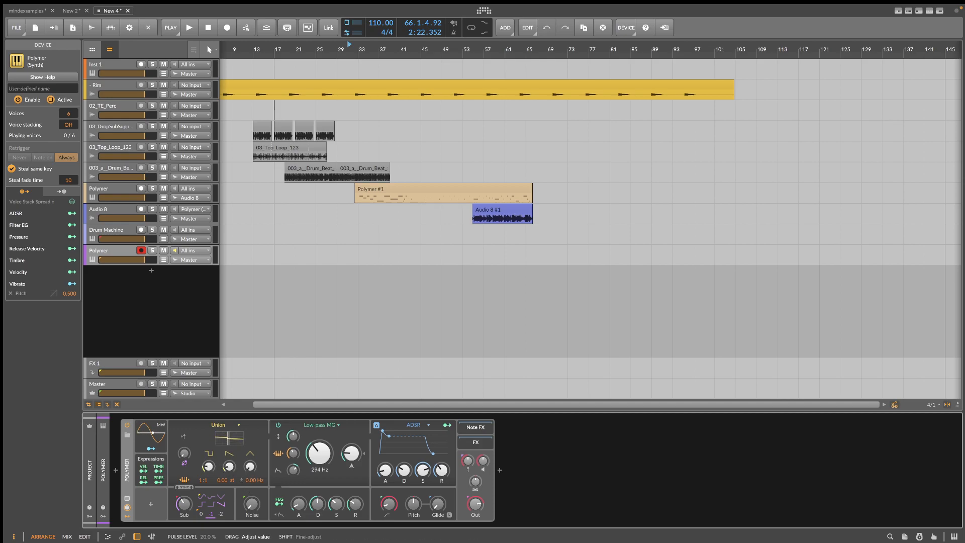
pyautogui.moveTo(233, 442); pyautogui.dragTo(231, 441)
pyautogui.rightClick(232, 441)
pyautogui.click(231, 441)
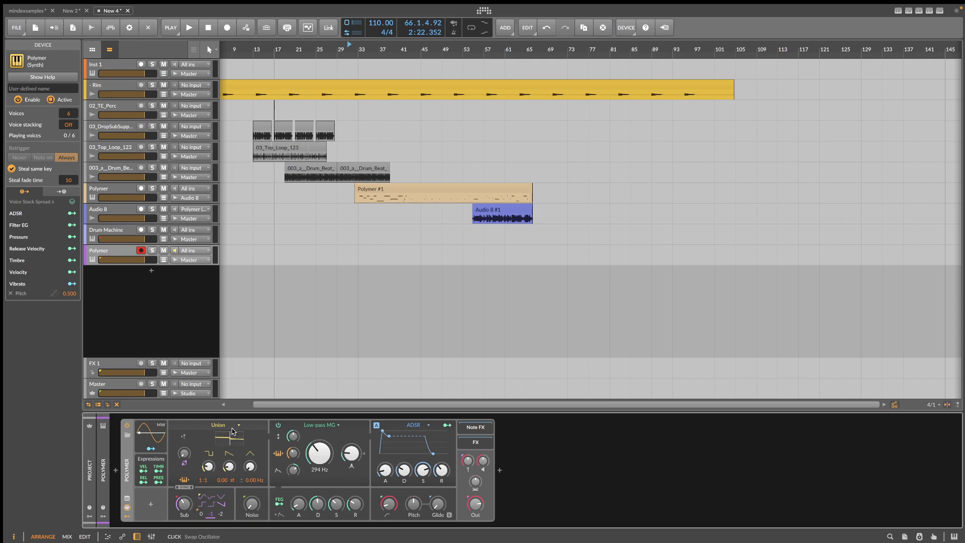
pyautogui.moveTo(319, 453); pyautogui.dragTo(319, 439)
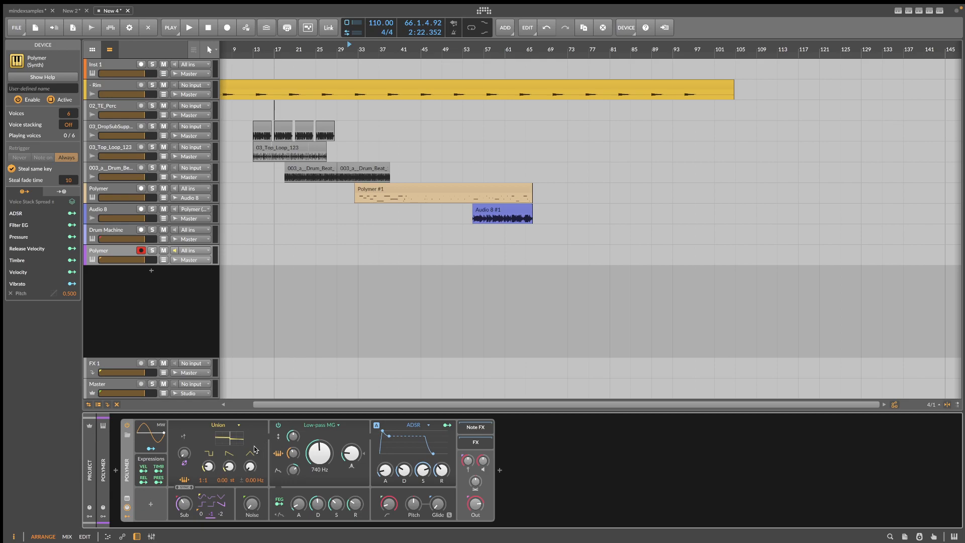
# Step: Switch Polymer's oscillator to Sine and raise its Fold to about 12.48 st
pyautogui.click(233, 426)
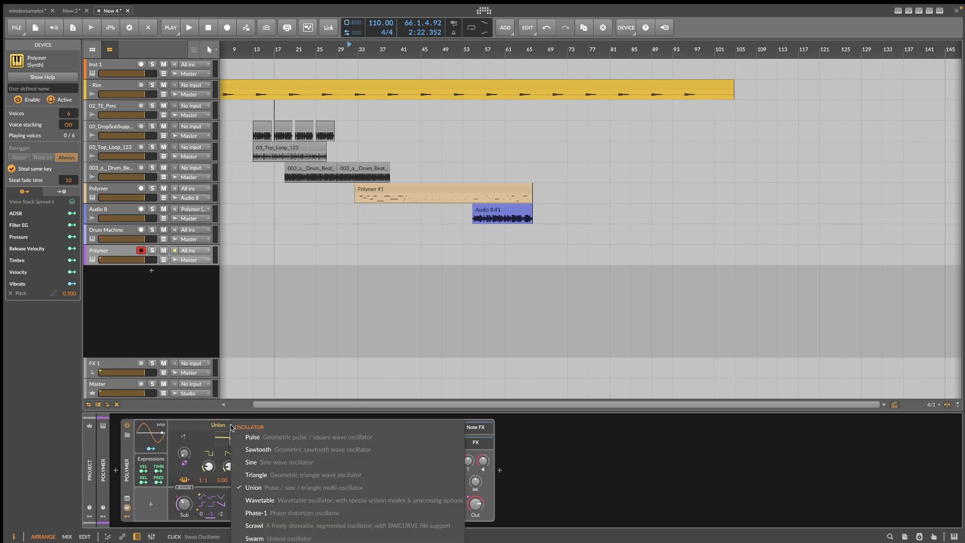
pyautogui.click(255, 464)
pyautogui.moveTo(254, 458); pyautogui.dragTo(254, 434)
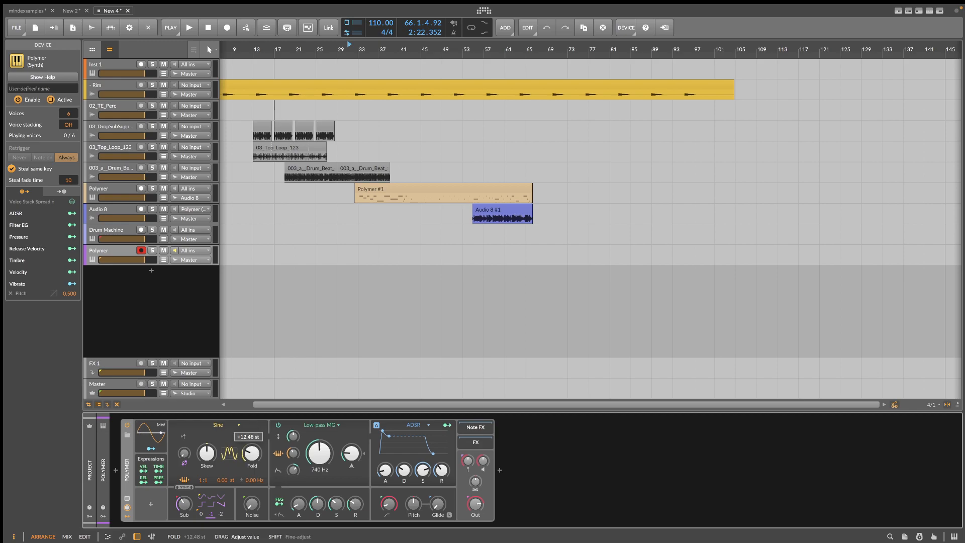
# Step: Raise the filter cutoff to 2.79 kHz, set Polymer's output to +6.0 dB and lower the amplitude envelope's sustain
pyautogui.moveTo(320, 455); pyautogui.dragTo(320, 436)
pyautogui.moveTo(413, 504); pyautogui.dragTo(413, 506)
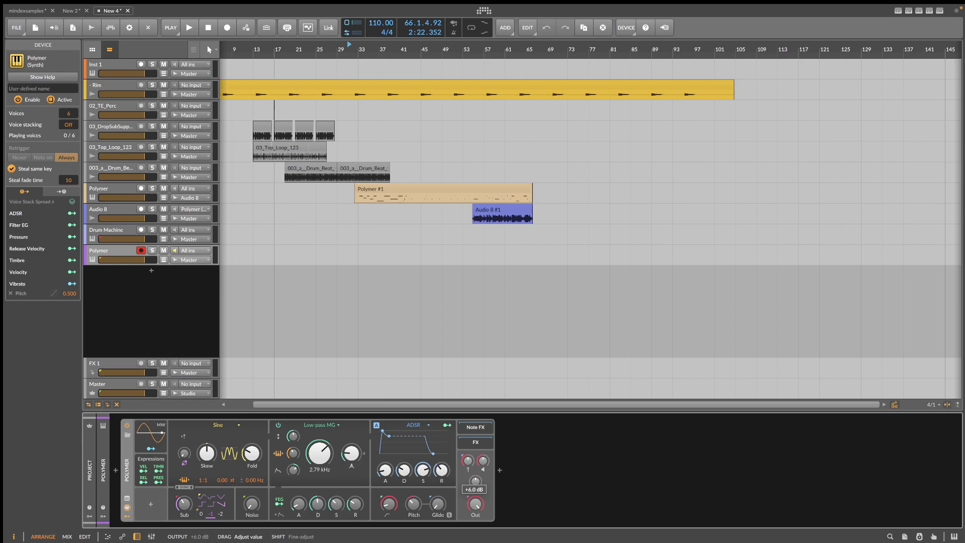
pyautogui.moveTo(423, 470); pyautogui.dragTo(423, 490)
# Step: Change Polymer's filter to Sallen-Key in HP 6 mode and lower its cutoff to 679 Hz
pyautogui.moveTo(323, 454); pyautogui.dragTo(323, 476)
pyautogui.click(327, 427)
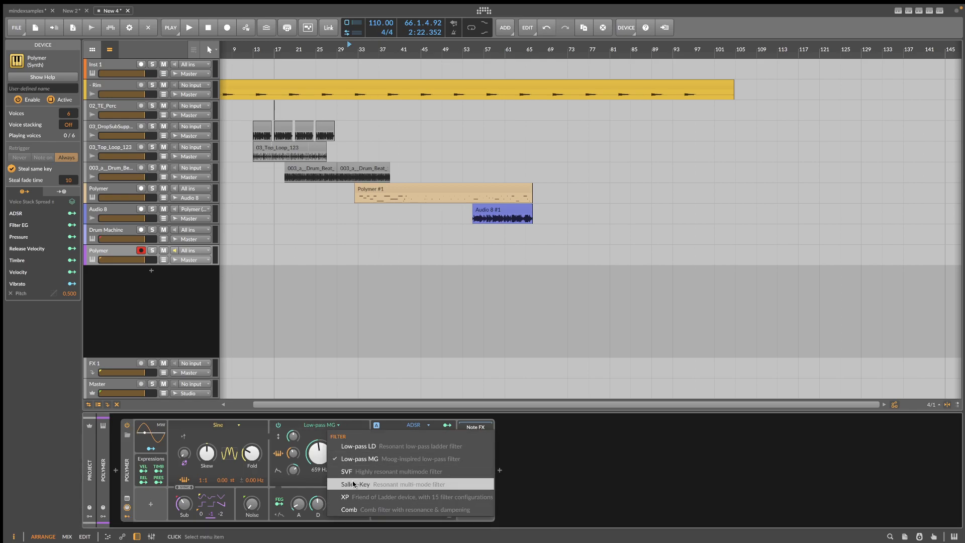
pyautogui.click(354, 484)
pyautogui.click(320, 479)
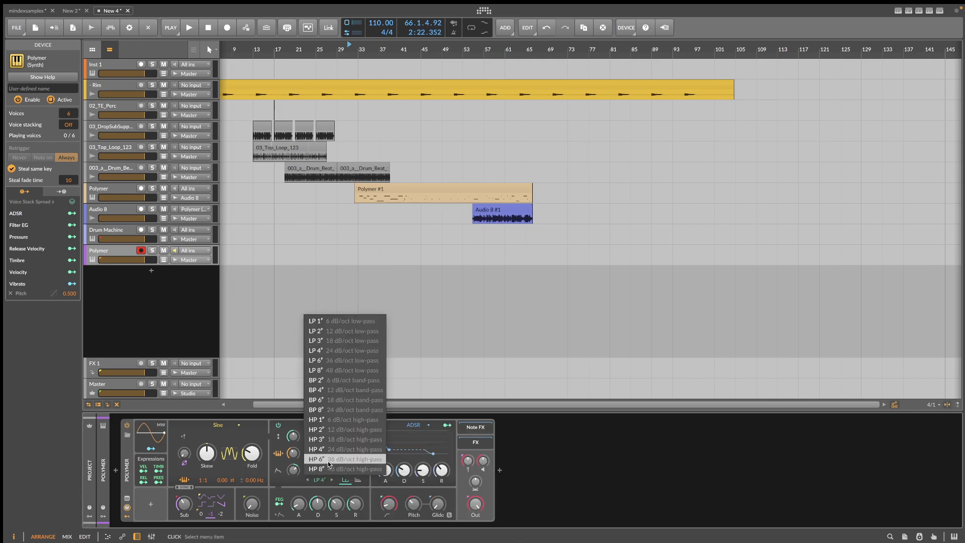
pyautogui.click(328, 461)
pyautogui.moveTo(320, 453); pyautogui.dragTo(319, 479)
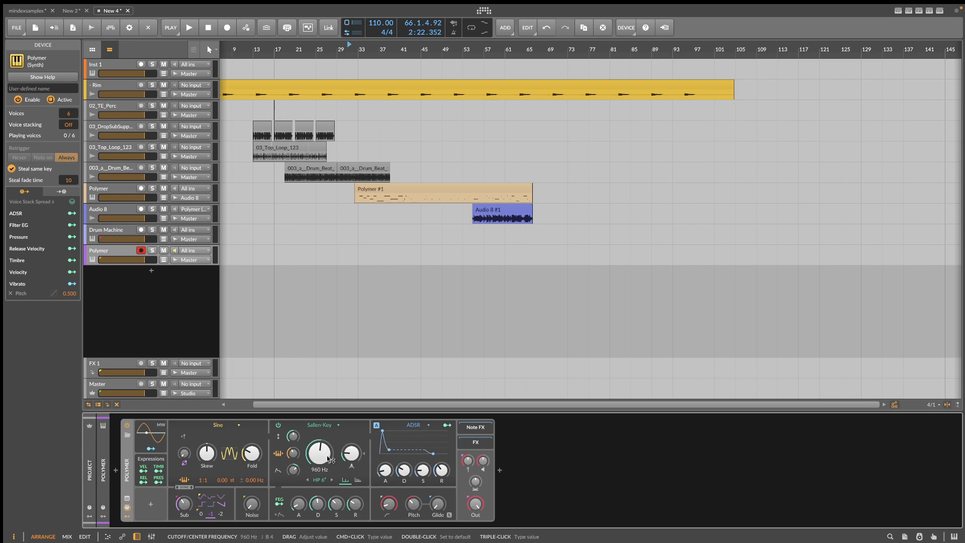
pyautogui.moveTo(325, 456); pyautogui.dragTo(325, 468)
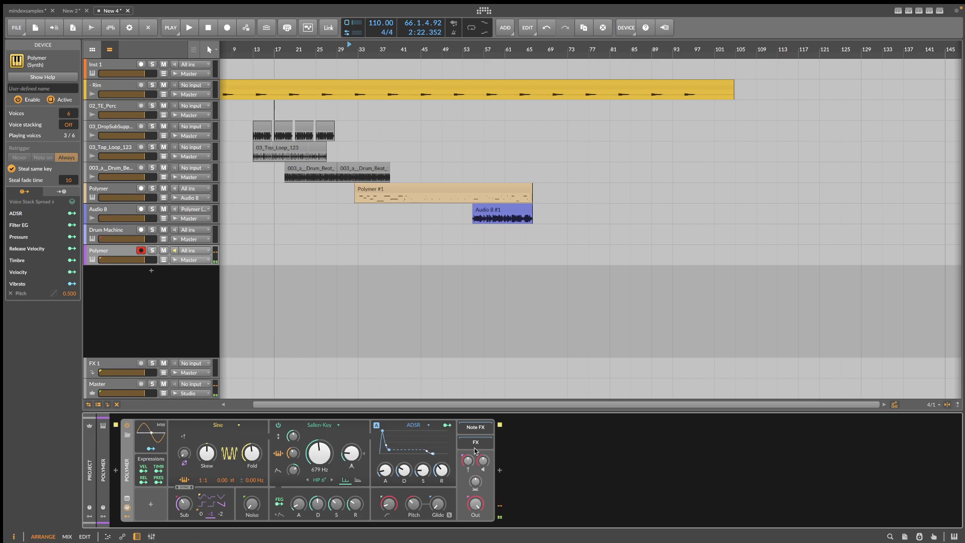
# Step: Insert a Compressor after Polymer, raising its output gain and setting its input gain to about +9.2 dB
pyautogui.click(490, 447)
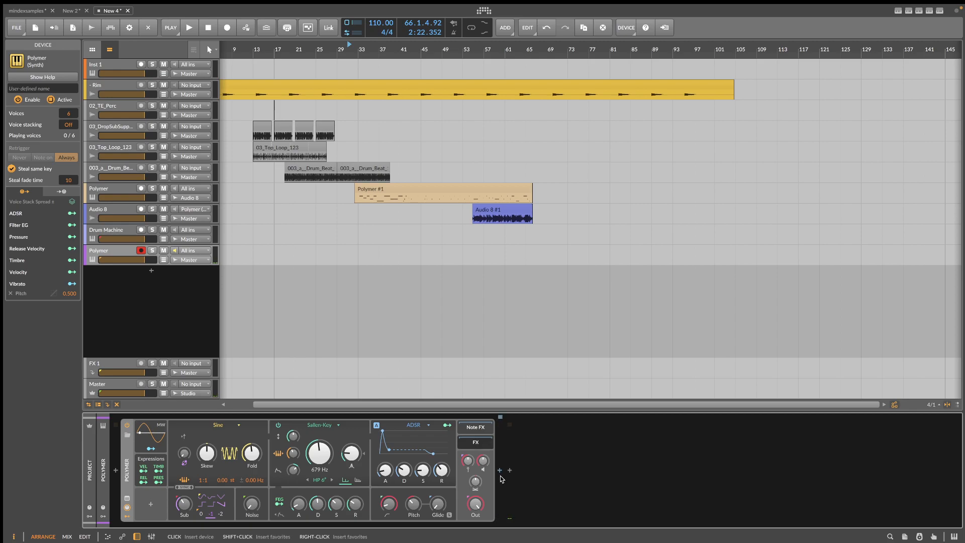
pyautogui.click(501, 475)
pyautogui.write('com')
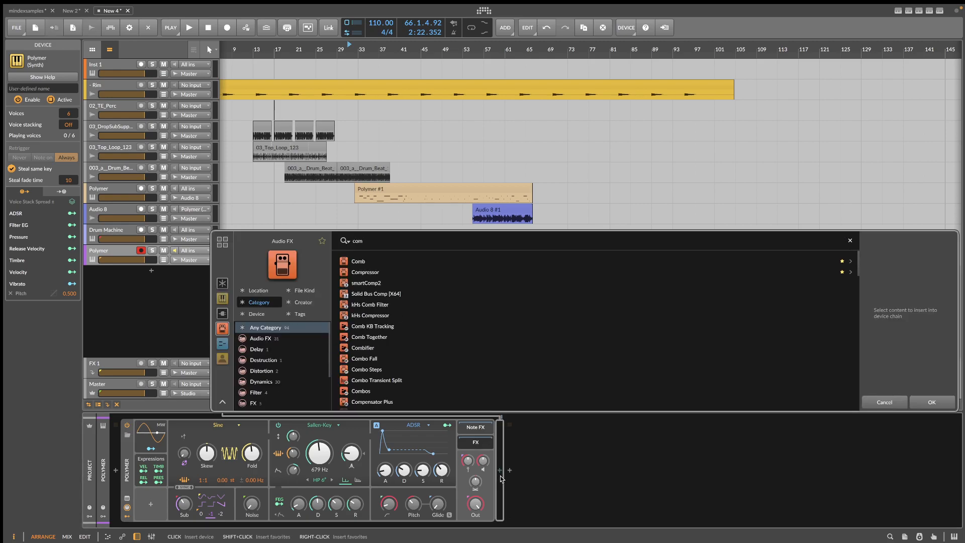
pyautogui.press('Down')
pyautogui.press('Down')
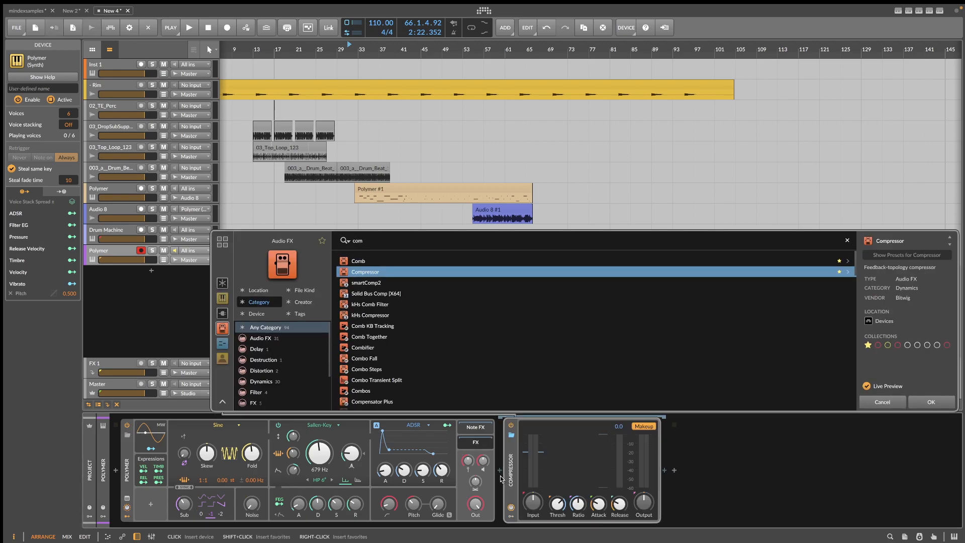
pyautogui.press('Return')
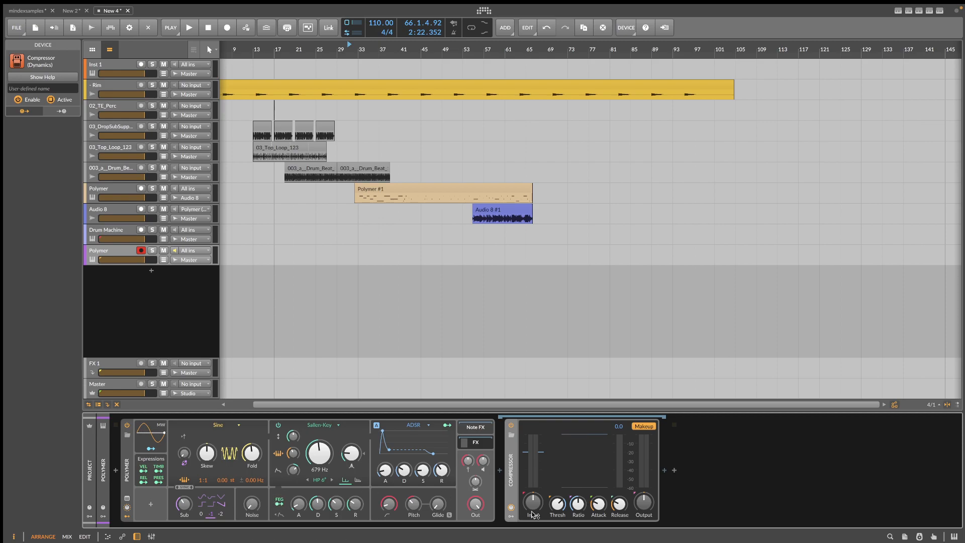
pyautogui.moveTo(644, 501); pyautogui.dragTo(644, 483)
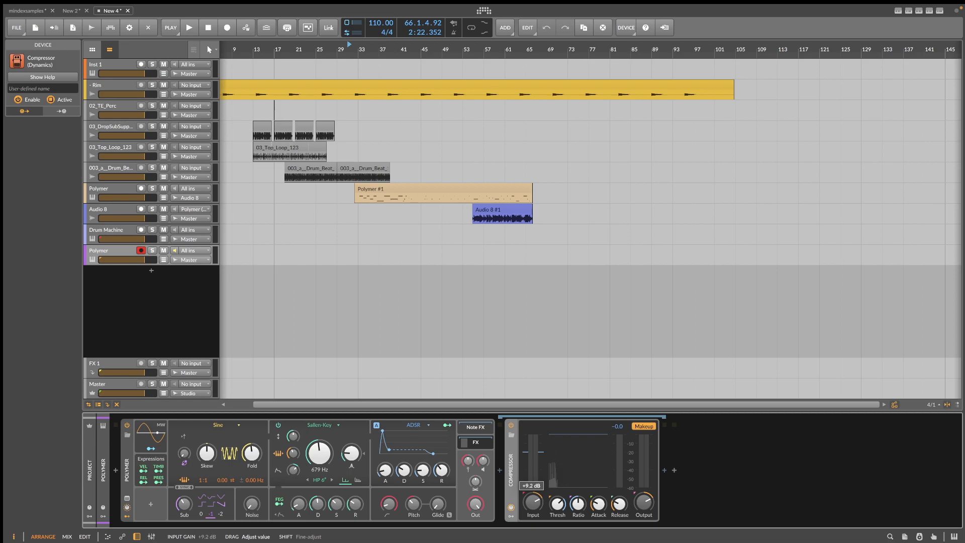
pyautogui.moveTo(533, 504); pyautogui.dragTo(533, 490)
# Step: Lower Polymer's filter cutoff to 139 Hz and reduce the Sine oscillator's Fold
pyautogui.moveTo(321, 454); pyautogui.dragTo(321, 479)
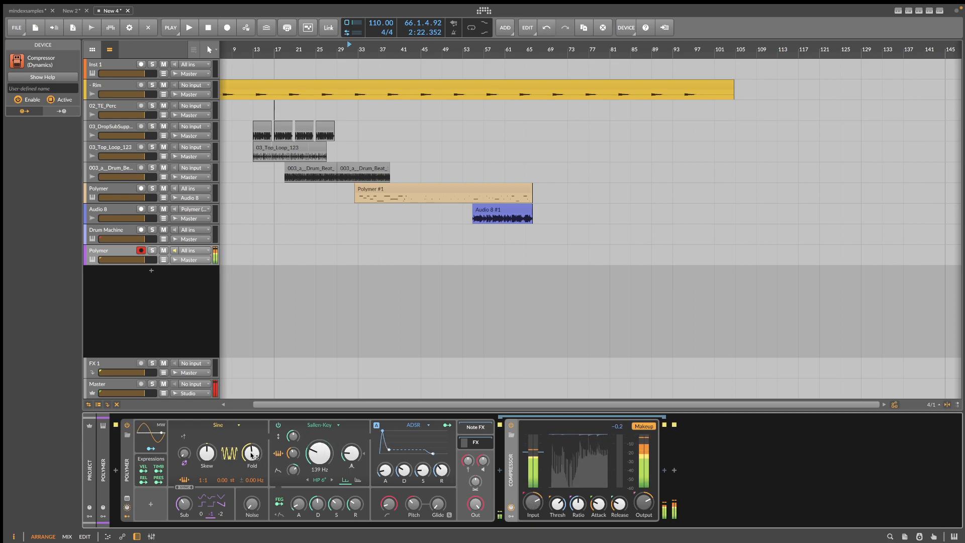
pyautogui.moveTo(252, 454); pyautogui.dragTo(252, 478)
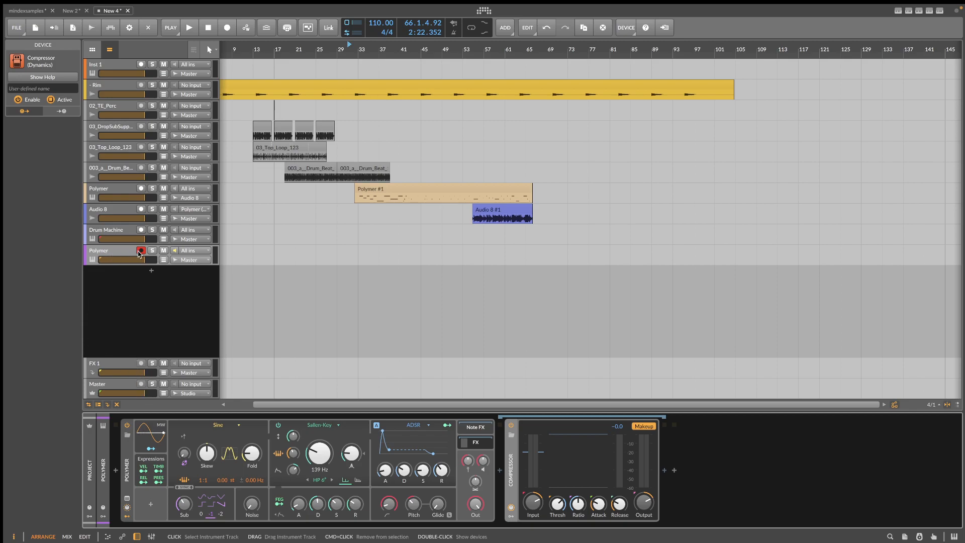
# Step: Insert the Test Tone audio effect in front of Polymer in the device chain
pyautogui.click(115, 473)
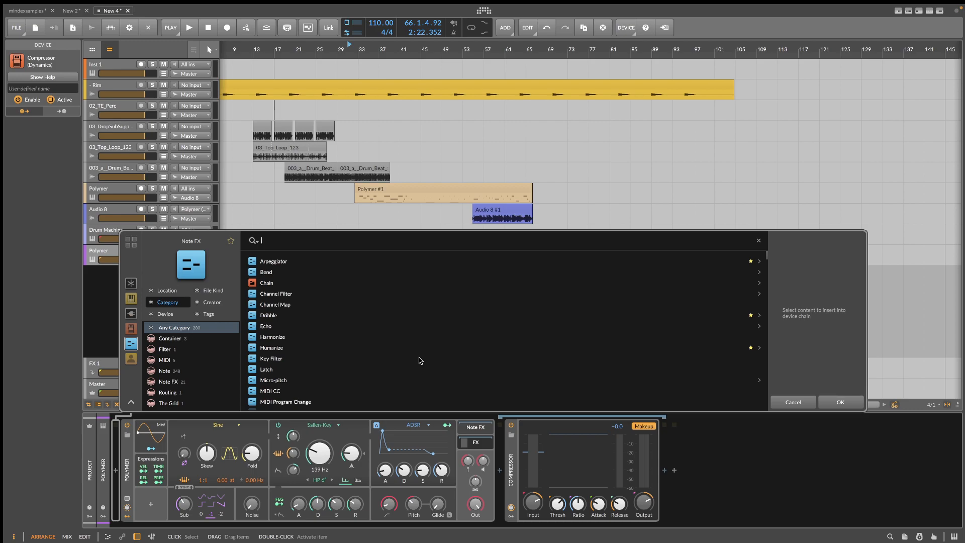
pyautogui.click(131, 329)
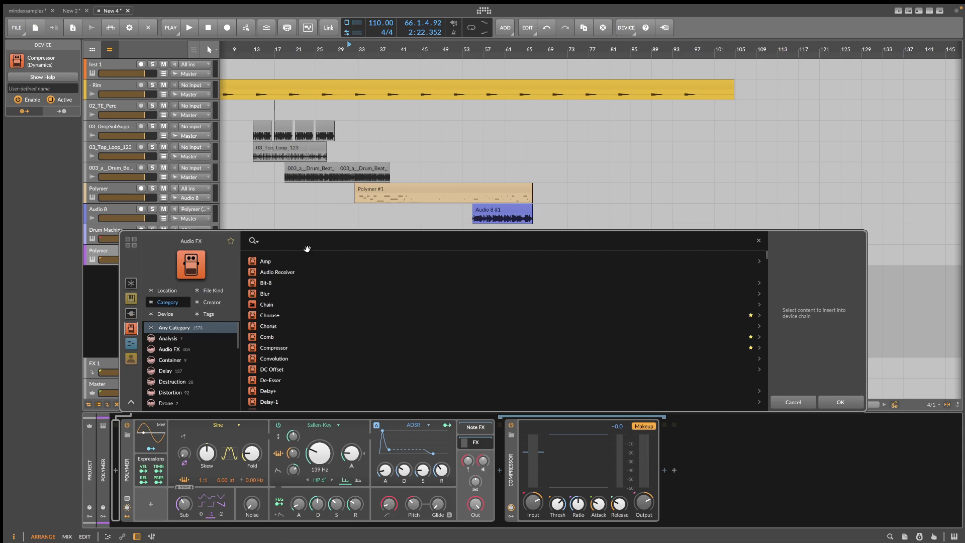
pyautogui.write('test')
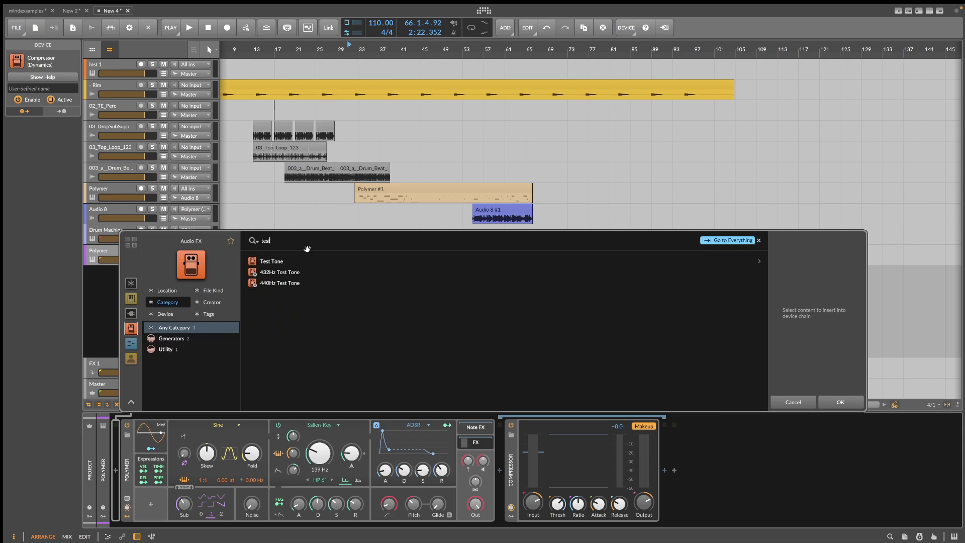
pyautogui.press('Return')
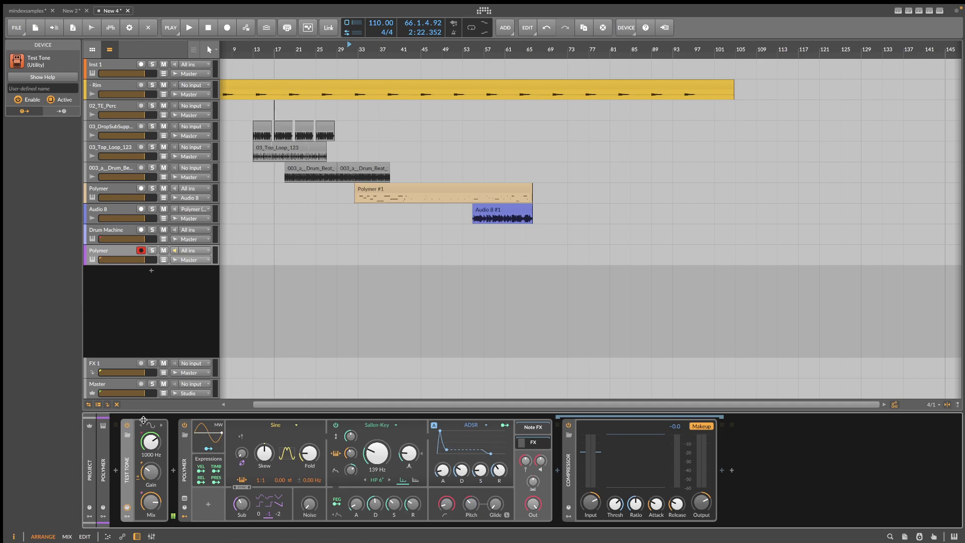
# Step: Deactivate the Compressor and Polymer, and set the Test Tone to 494 Hz with a higher gain
pyautogui.click(568, 426)
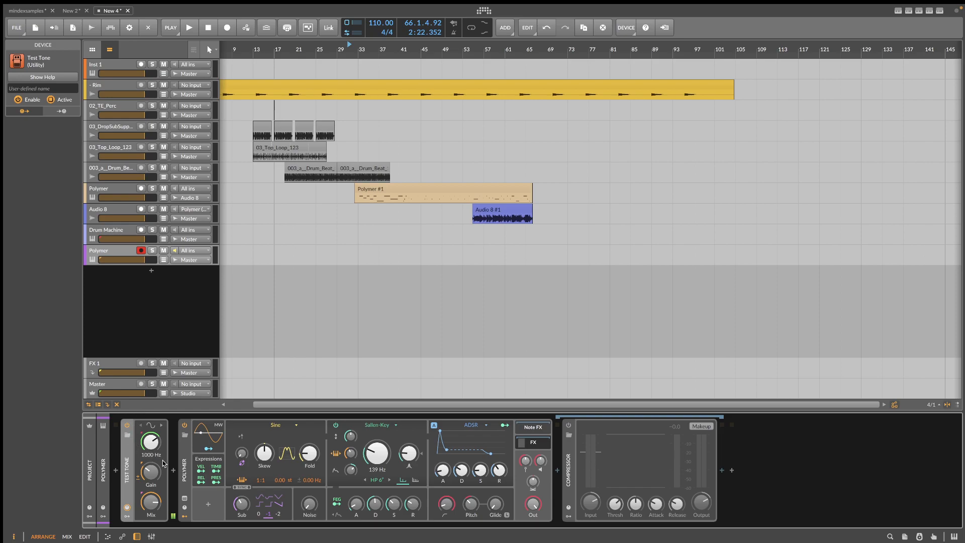
pyautogui.click(185, 428)
pyautogui.moveTo(150, 443); pyautogui.dragTo(152, 489)
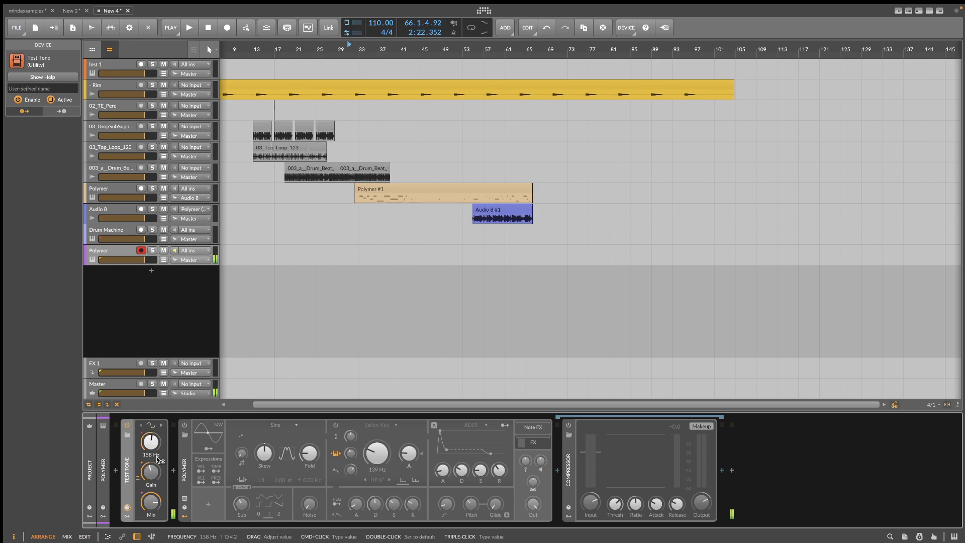
pyautogui.moveTo(154, 448); pyautogui.dragTo(154, 431)
pyautogui.moveTo(151, 471); pyautogui.dragTo(151, 464)
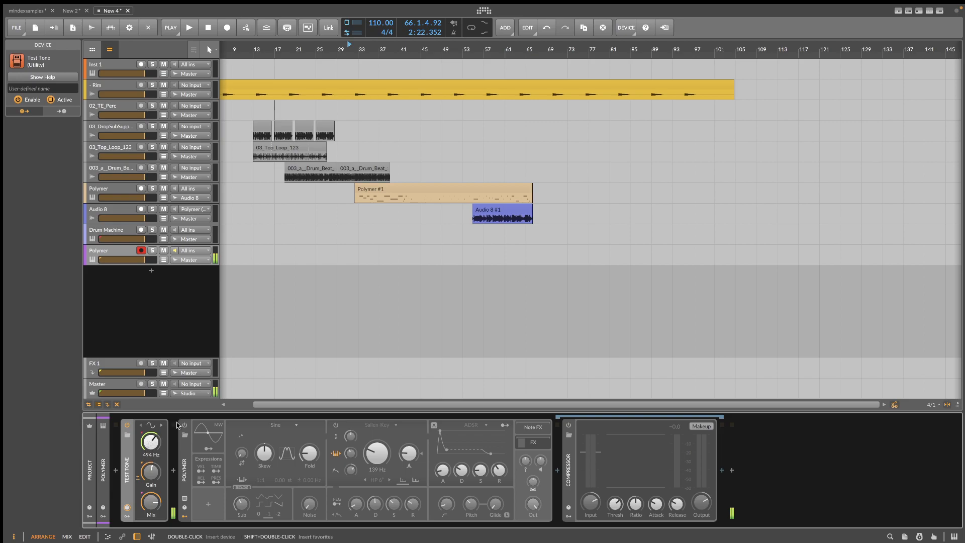
# Step: Reactivate Polymer and add an Audio Sidechain modulator from the Audio-driven category to it
pyautogui.click(184, 426)
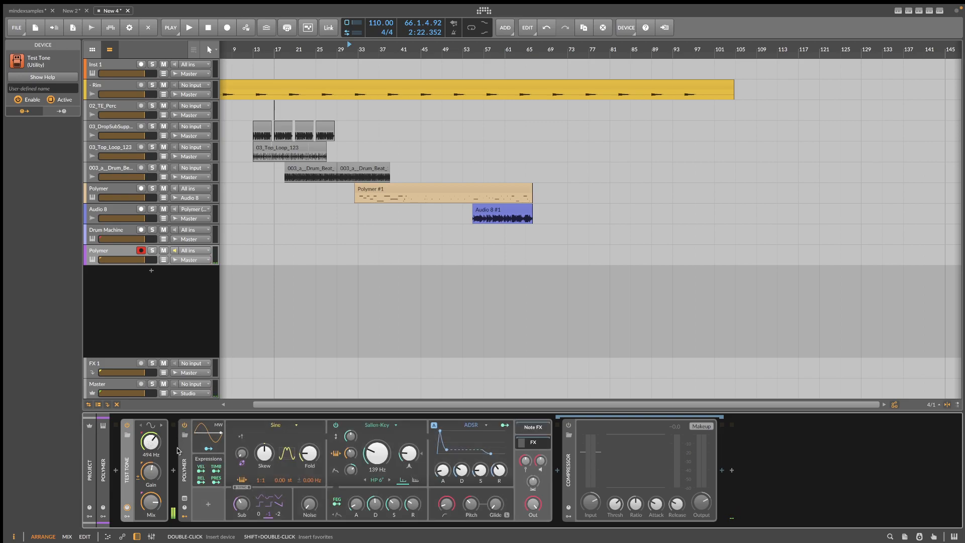
pyautogui.click(209, 506)
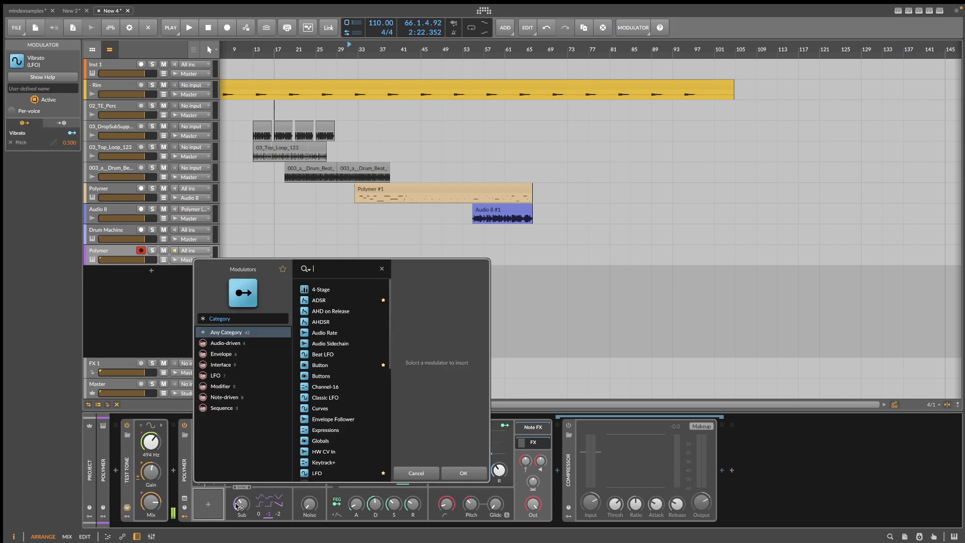
pyautogui.click(251, 345)
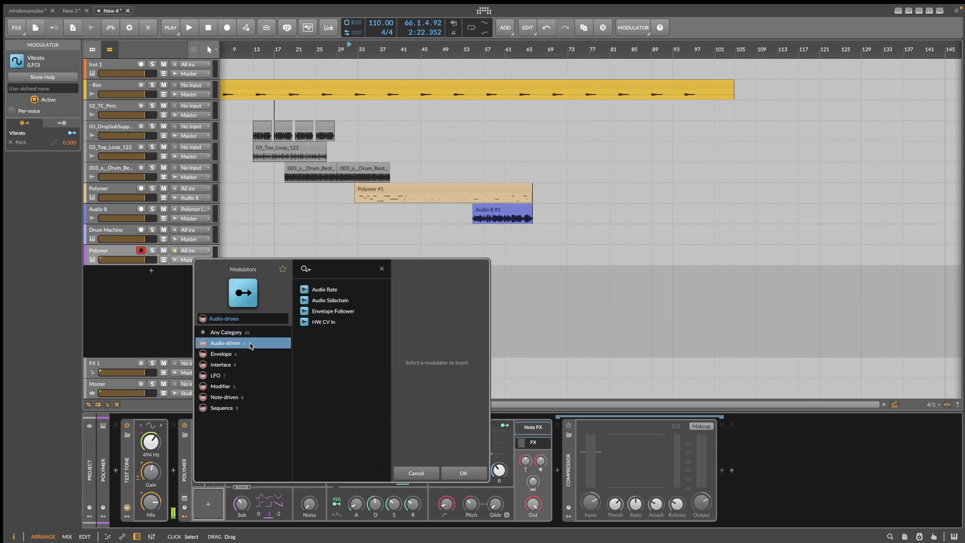
pyautogui.click(357, 302)
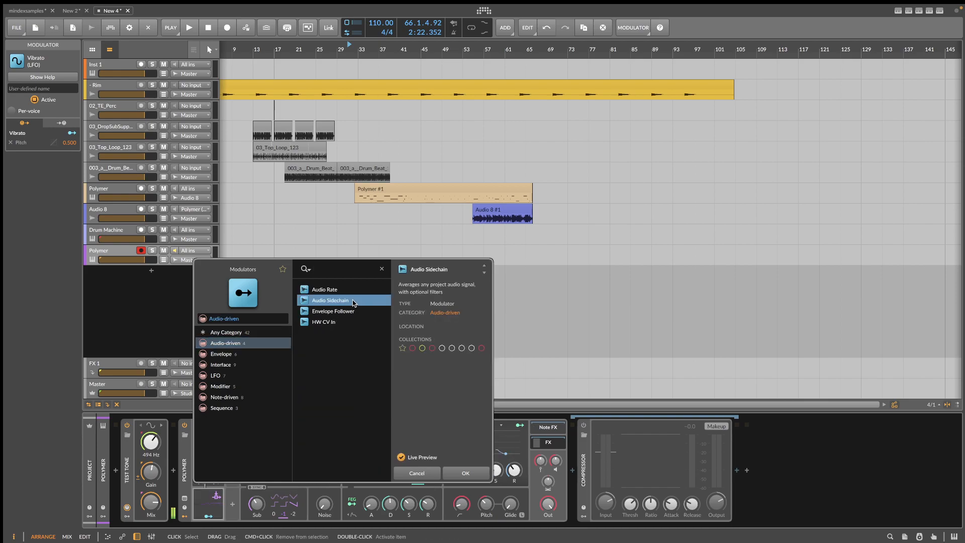
pyautogui.doubleClick(353, 300)
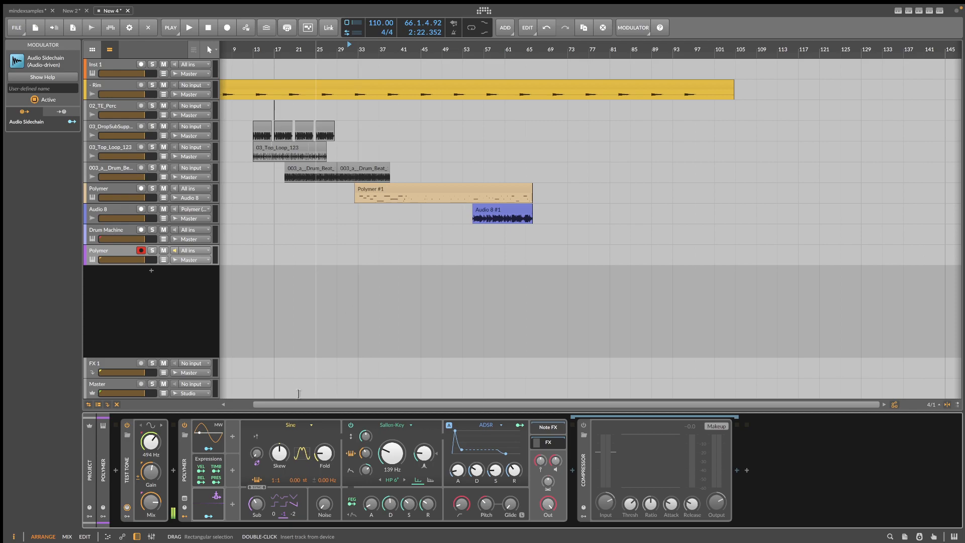
# Step: Set the Audio Sidechain modulator's source to the Polymer track's Test Tone Out
pyautogui.click(221, 505)
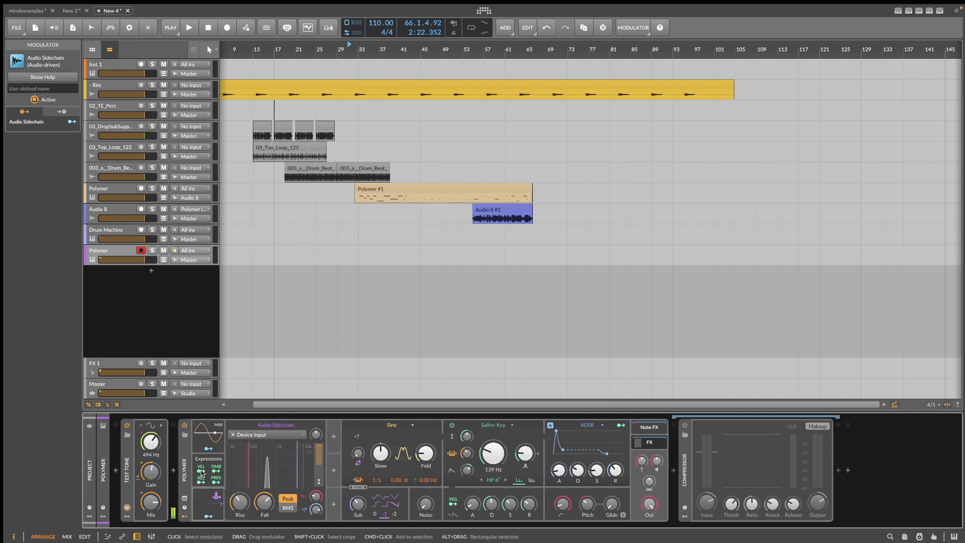
pyautogui.click(258, 435)
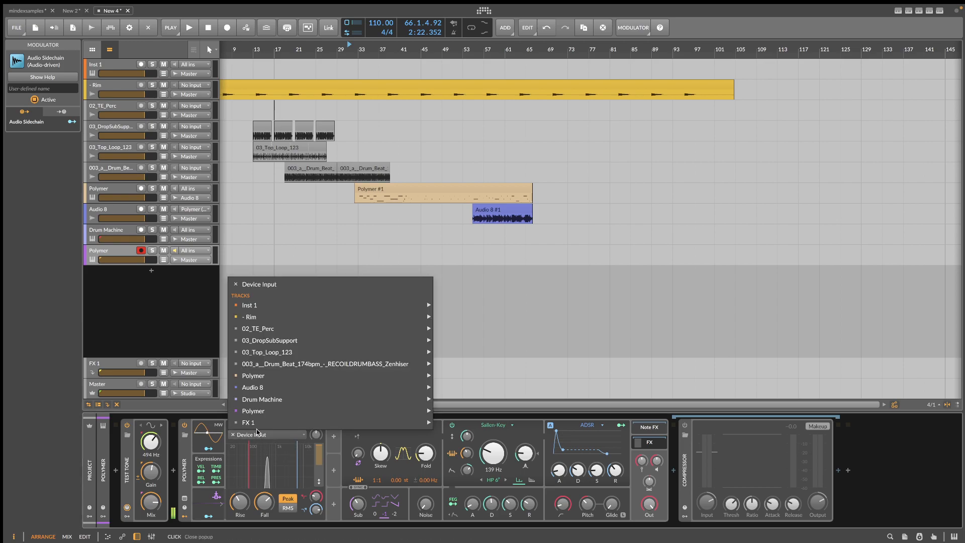
pyautogui.moveTo(359, 345)
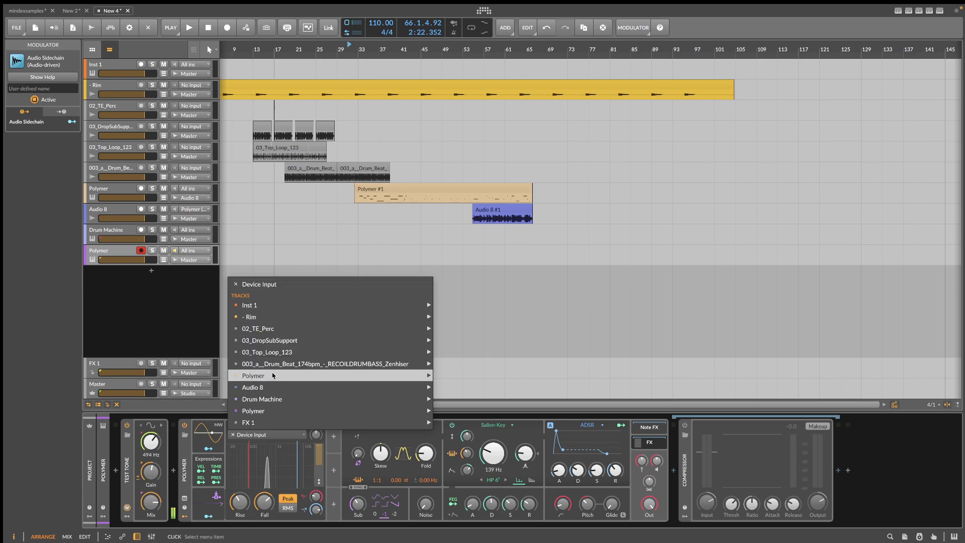
pyautogui.moveTo(291, 424)
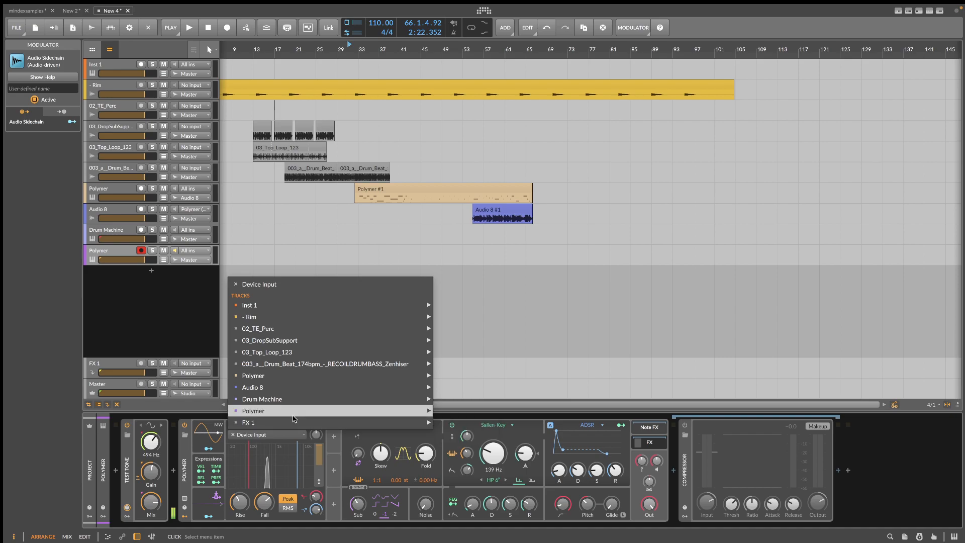
pyautogui.moveTo(345, 416)
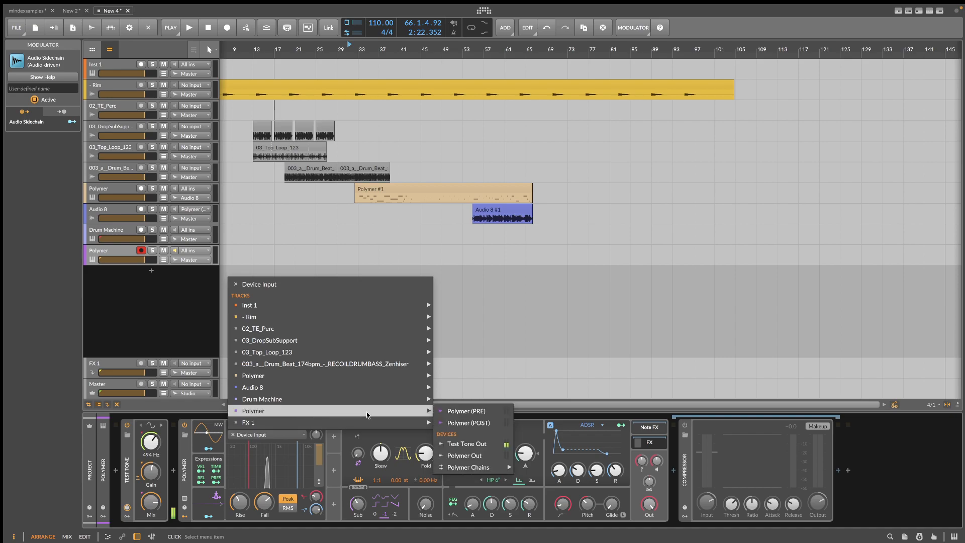
pyautogui.click(478, 447)
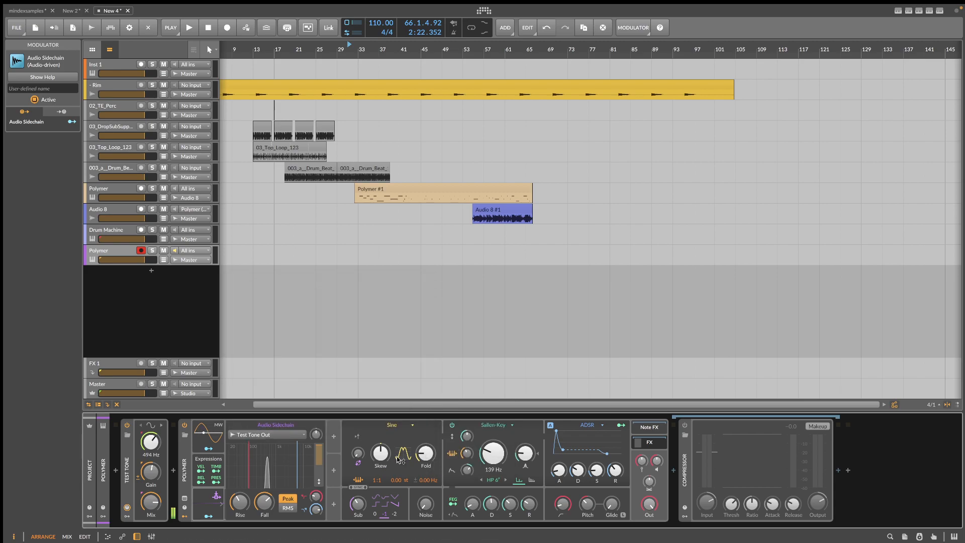
# Step: Lower the Test Tone's frequency to 41.5 Hz and add a Curves modulator from the LFO category to it
pyautogui.moveTo(151, 442)
pyautogui.mouseDown()
pyautogui.moveTo(150, 417)
pyautogui.moveTo(151, 470)
pyautogui.moveTo(150, 403)
pyautogui.moveTo(151, 442)
pyautogui.mouseUp()
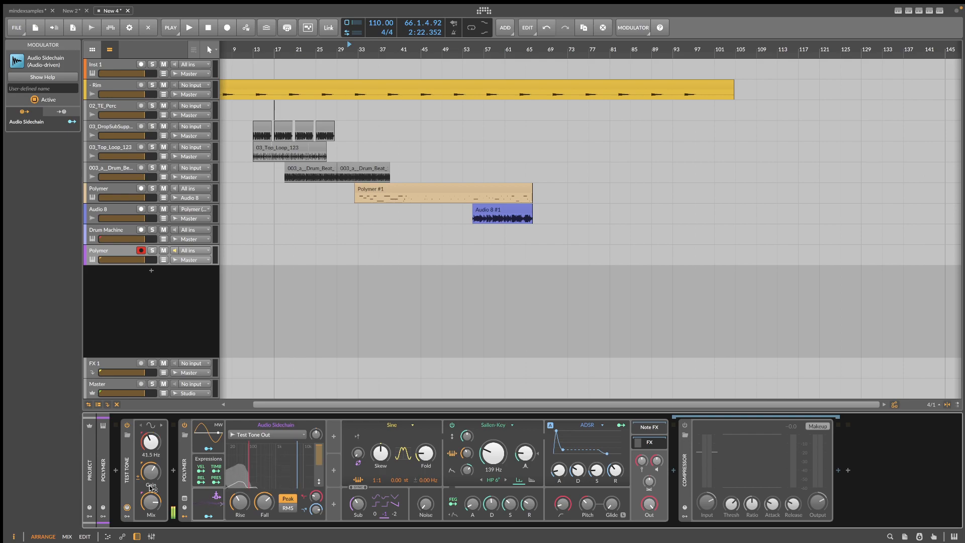
pyautogui.click(126, 516)
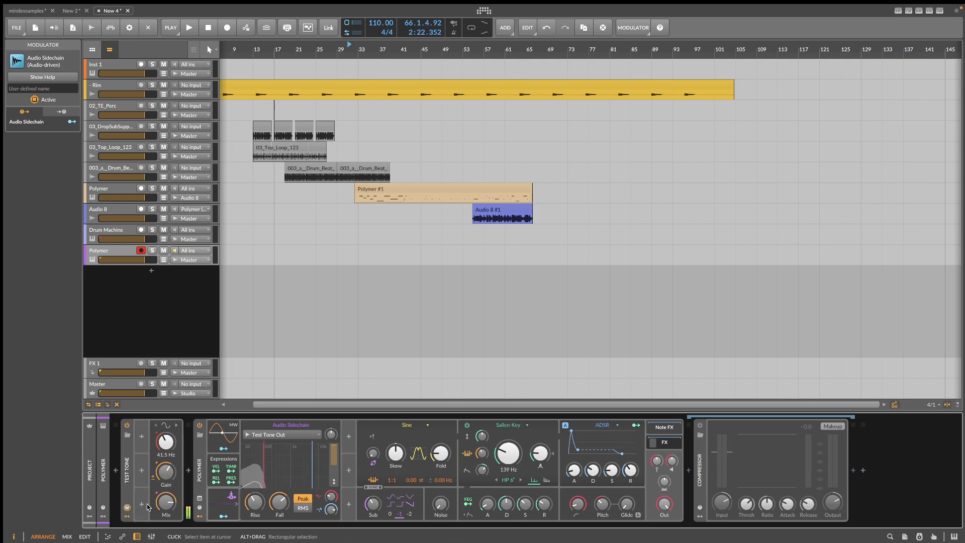
pyautogui.click(143, 504)
pyautogui.click(183, 376)
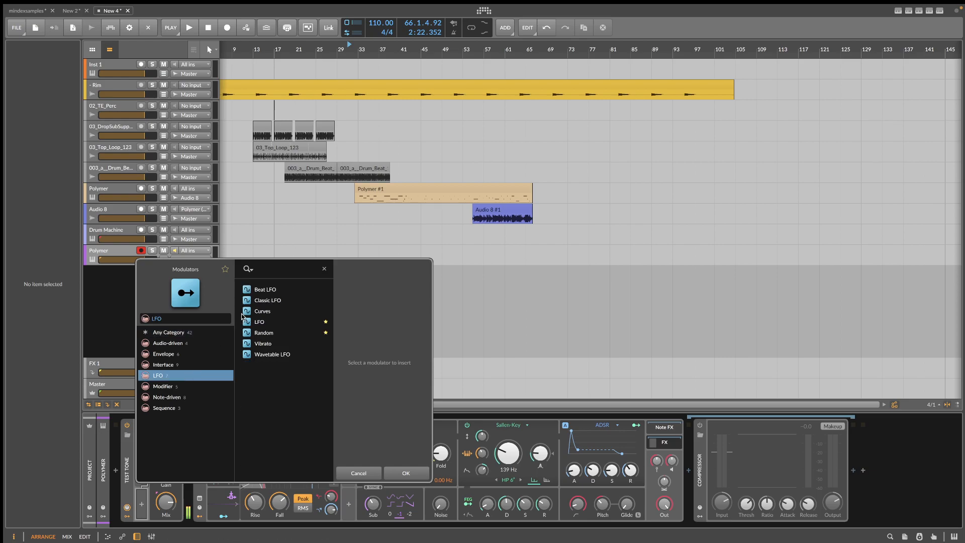
pyautogui.doubleClick(253, 312)
# Step: Map the Curves modulator to the Test Tone's frequency by 83.66 and its gain by 0.145
pyautogui.click(150, 516)
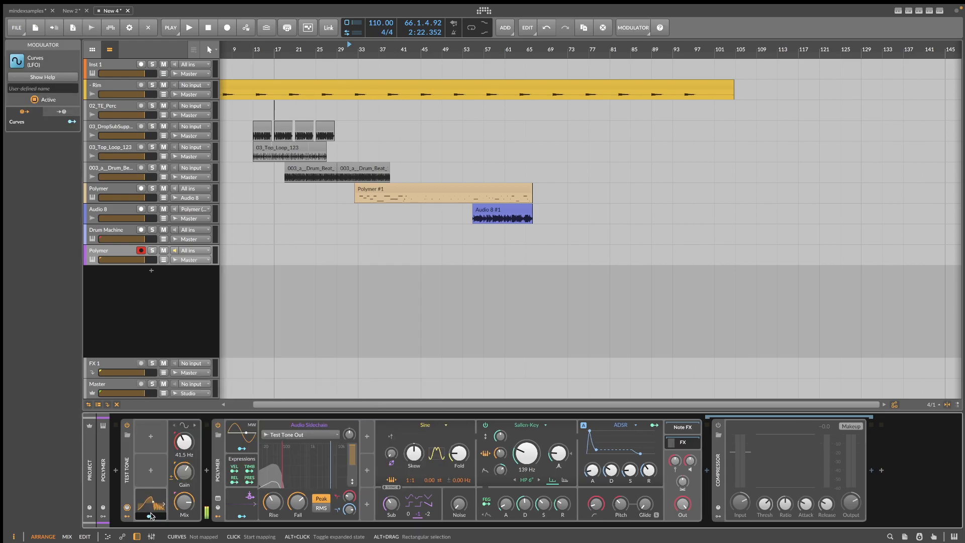
pyautogui.moveTo(184, 441); pyautogui.dragTo(184, 427)
pyautogui.moveTo(179, 467); pyautogui.dragTo(180, 453)
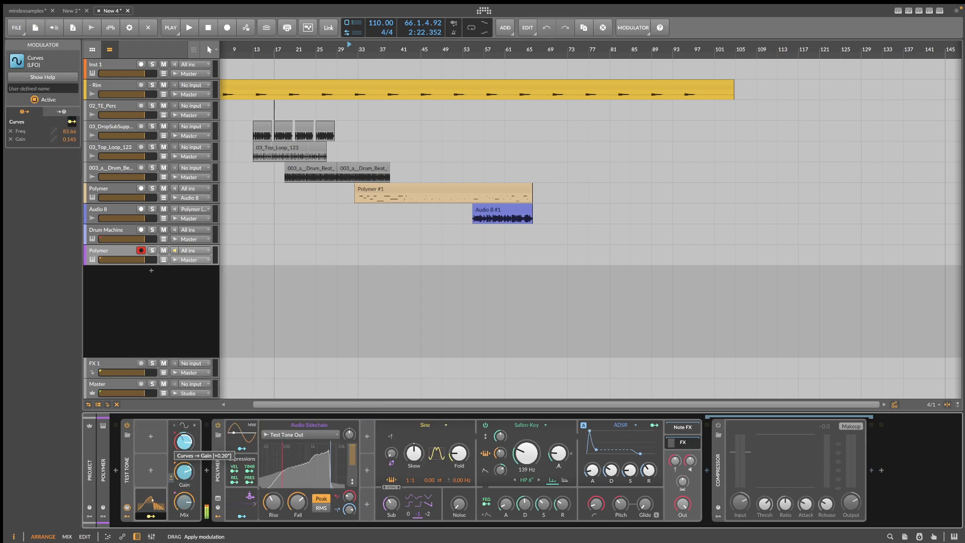
pyautogui.click(150, 516)
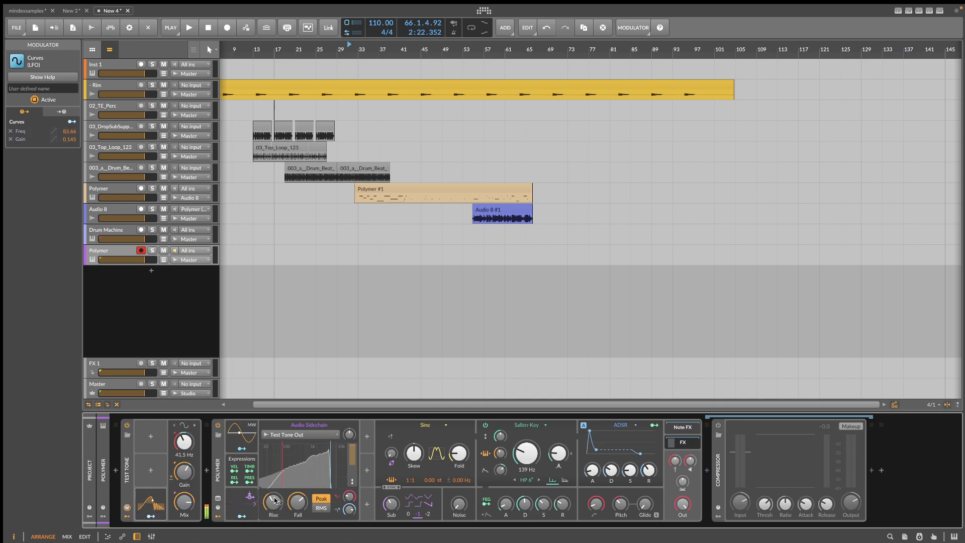
pyautogui.keyDown('alt'); pyautogui.click(165, 505); pyautogui.keyUp('alt')
pyautogui.keyDown('alt'); pyautogui.click(167, 505); pyautogui.keyUp('alt')
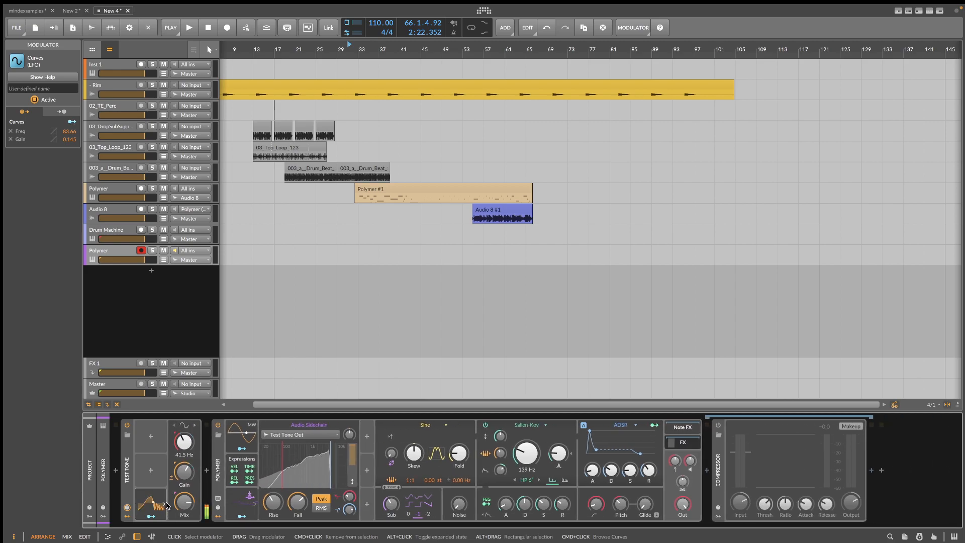
# Step: Map the Audio Sidechain to Polymer's Fold by 18.72, cutoff by 37.00, resonance by 0.220 and pitch by -4.70
pyautogui.keyDown('alt'); pyautogui.click(254, 505); pyautogui.keyUp('alt')
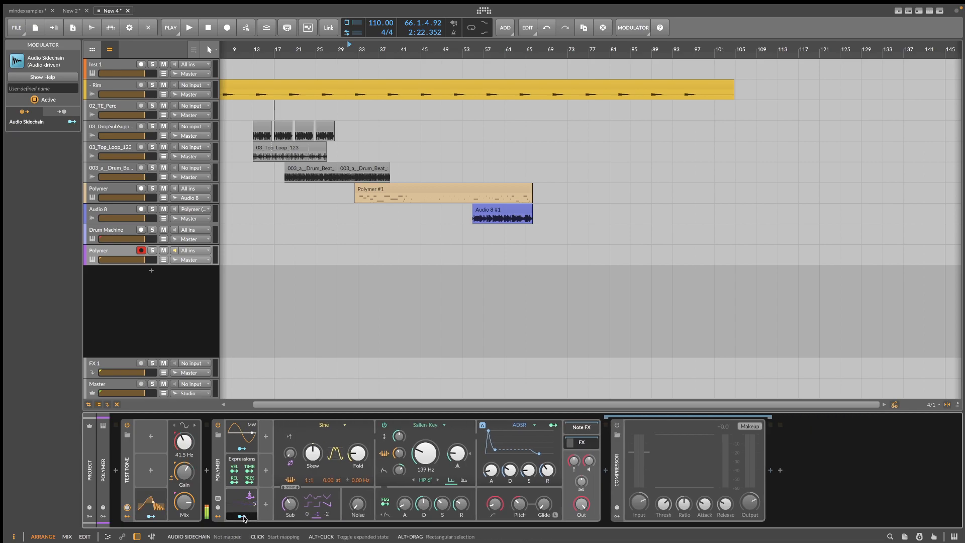
pyautogui.click(242, 516)
pyautogui.moveTo(358, 463); pyautogui.dragTo(367, 459)
pyautogui.moveTo(425, 454); pyautogui.dragTo(462, 453)
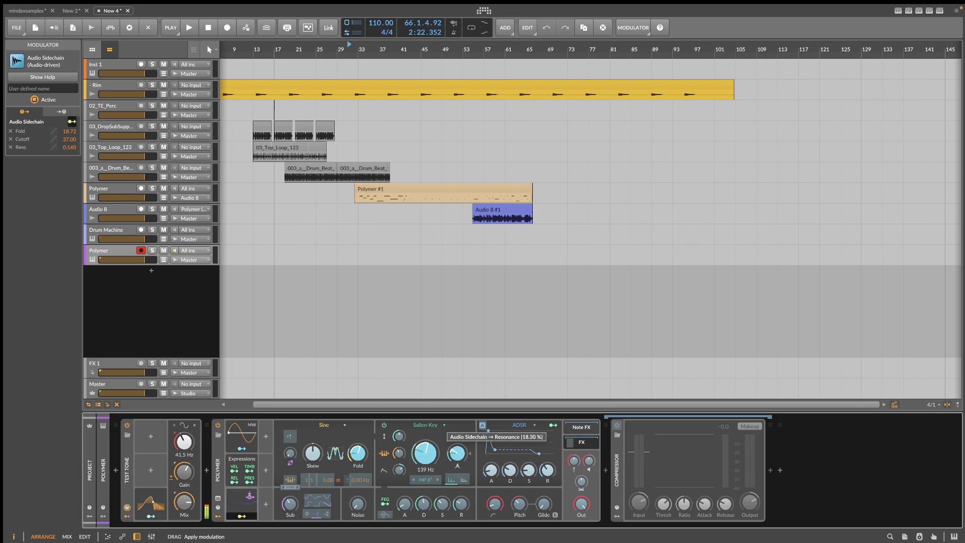
pyautogui.moveTo(520, 503); pyautogui.dragTo(520, 513)
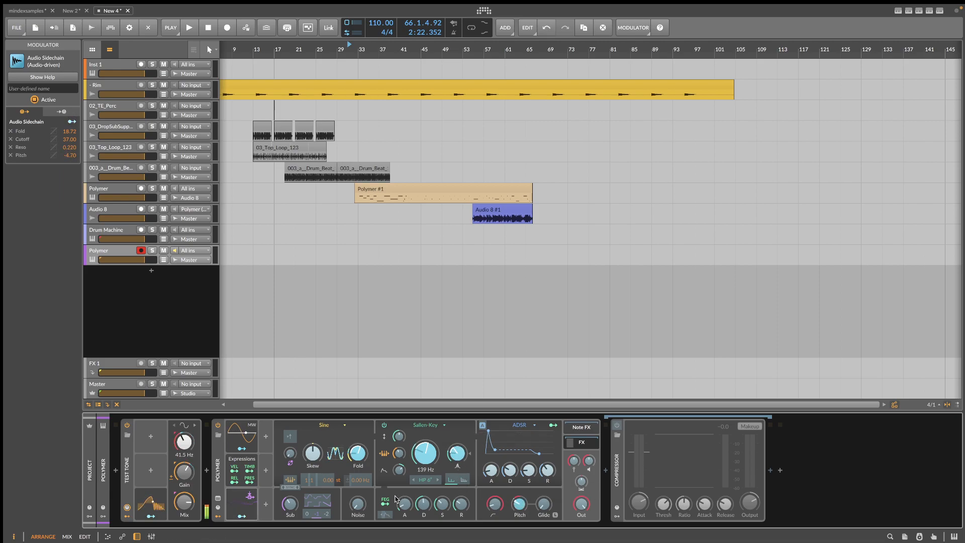
pyautogui.click(242, 516)
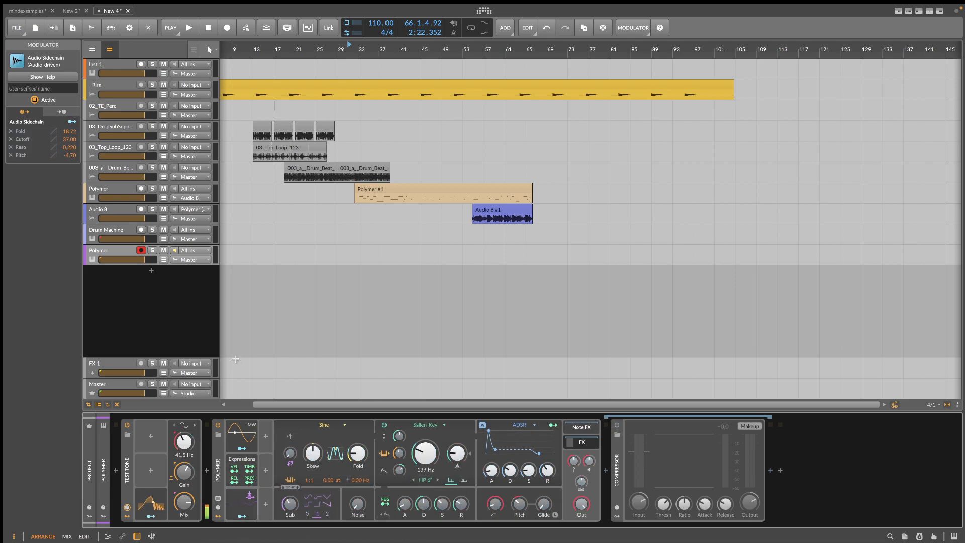
# Step: Solo the purple Polymer track and raise the Test Tone's frequency to 2.07 kHz
pyautogui.click(151, 252)
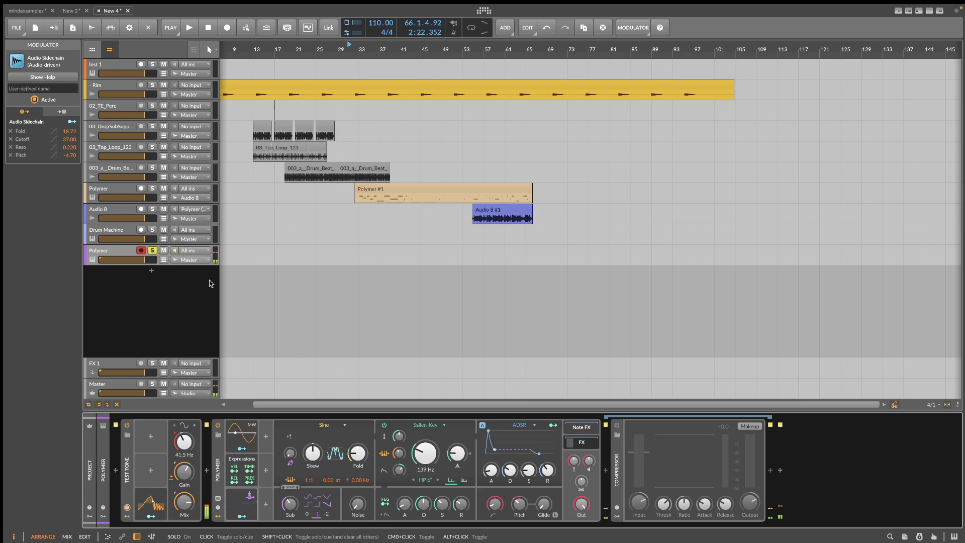
pyautogui.moveTo(183, 443); pyautogui.dragTo(184, 440)
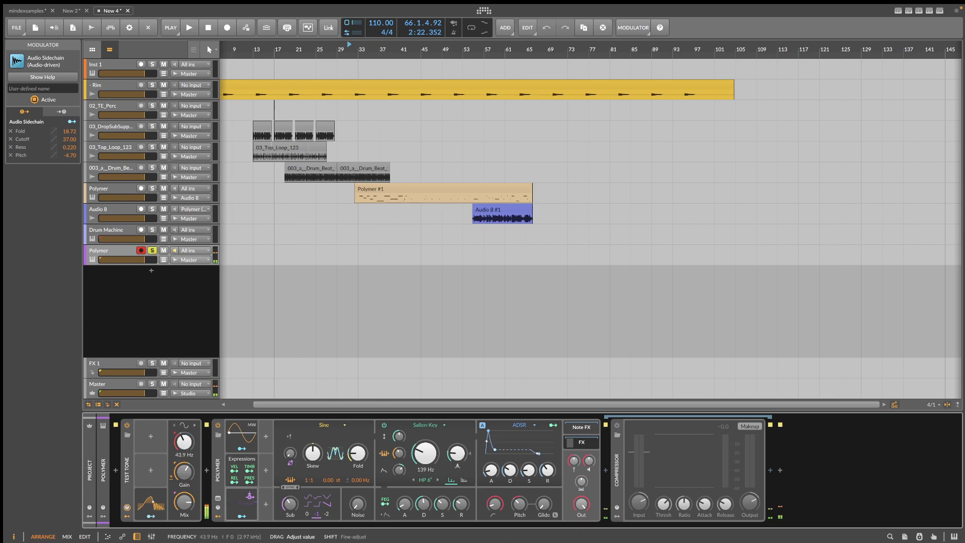
# Step: Raise the ADSR envelope's sustain and set Polymer's Sallen-Key filter to 49 Hz cutoff with 106% resonance
pyautogui.moveTo(425, 453); pyautogui.dragTo(476, 472)
pyautogui.click(529, 470)
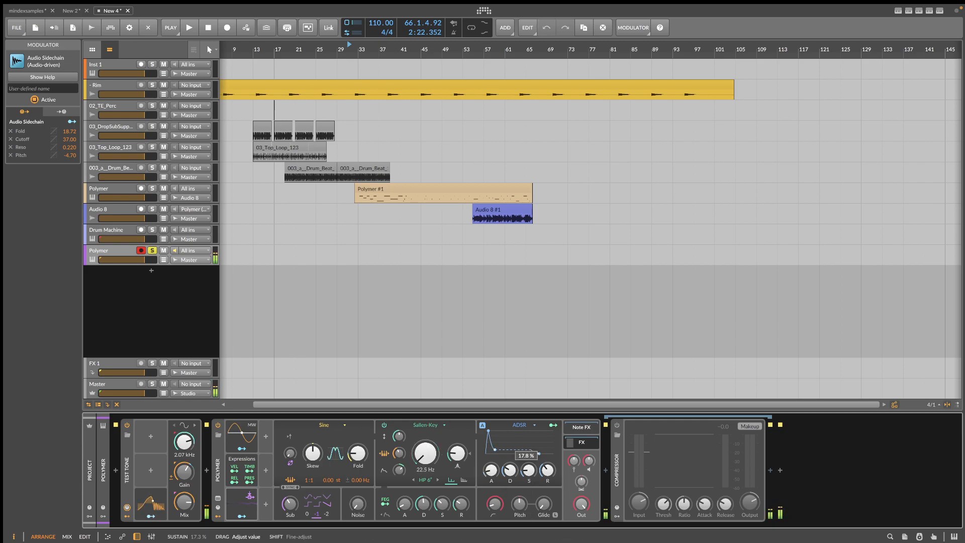
pyautogui.moveTo(529, 470); pyautogui.dragTo(529, 434)
pyautogui.moveTo(425, 454)
pyautogui.mouseDown()
pyautogui.moveTo(425, 411)
pyautogui.moveTo(425, 478)
pyautogui.moveTo(425, 452)
pyautogui.moveTo(426, 465)
pyautogui.mouseUp()
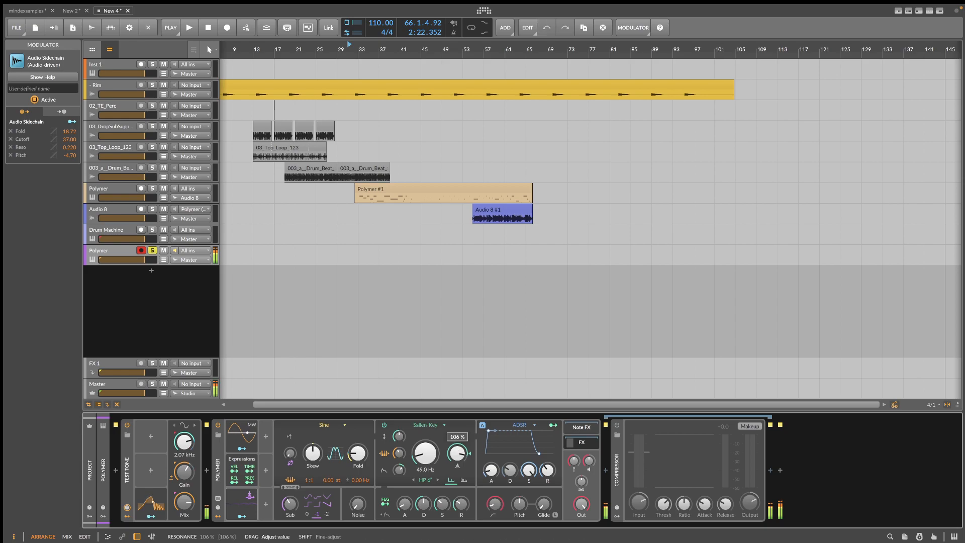
# Step: Raise the Test Tone's gain and switch its waveform to noise
pyautogui.moveTo(184, 472); pyautogui.dragTo(184, 458)
pyautogui.click(185, 427)
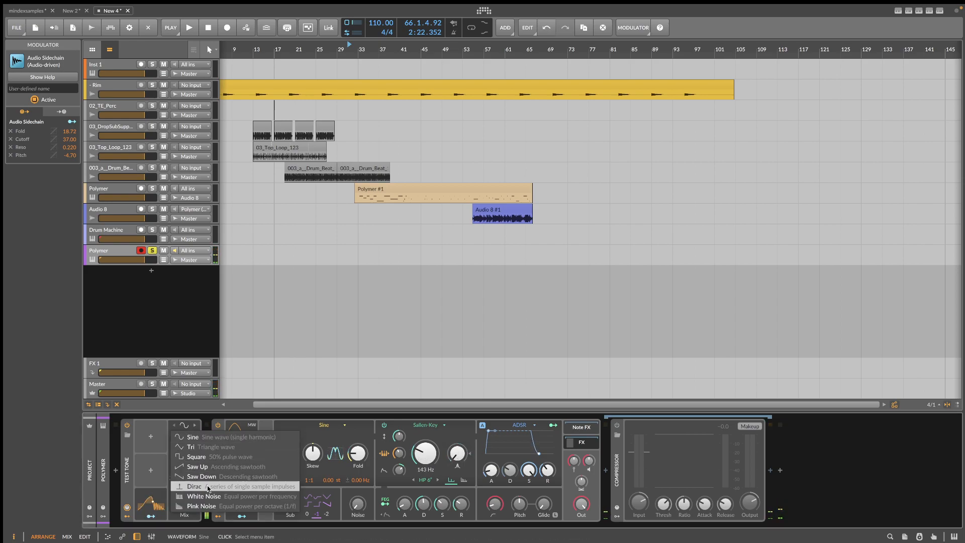
pyautogui.click(201, 516)
# Step: Increase the Sine oscillator's Skew and Fold and lower its pitch to -35.00 semitones
pyautogui.moveTo(313, 453); pyautogui.dragTo(291, 504)
pyautogui.moveTo(358, 454); pyautogui.dragTo(358, 427)
# Step: Switch Polymer's filter to Low-pass MG with a 9.13 kHz cutoff and lower the ADSR envelope's sustain
pyautogui.click(424, 476)
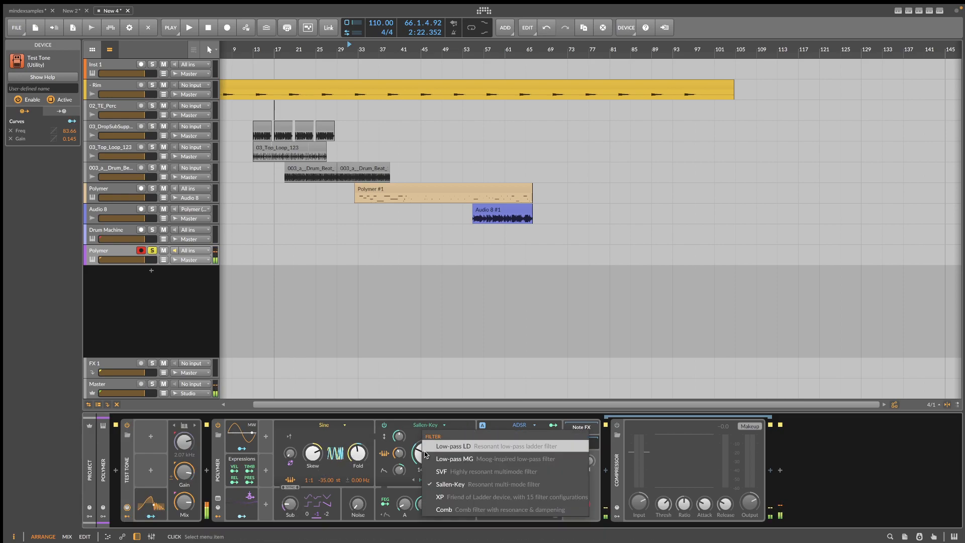
pyautogui.click(426, 462)
pyautogui.moveTo(426, 463); pyautogui.dragTo(426, 434)
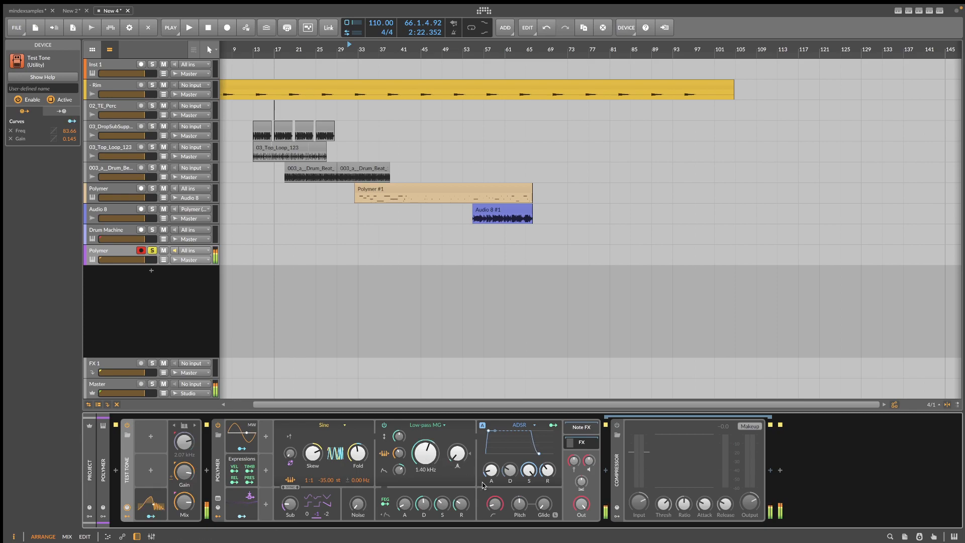
pyautogui.moveTo(519, 504); pyautogui.dragTo(529, 471)
pyautogui.moveTo(426, 454); pyautogui.dragTo(427, 431)
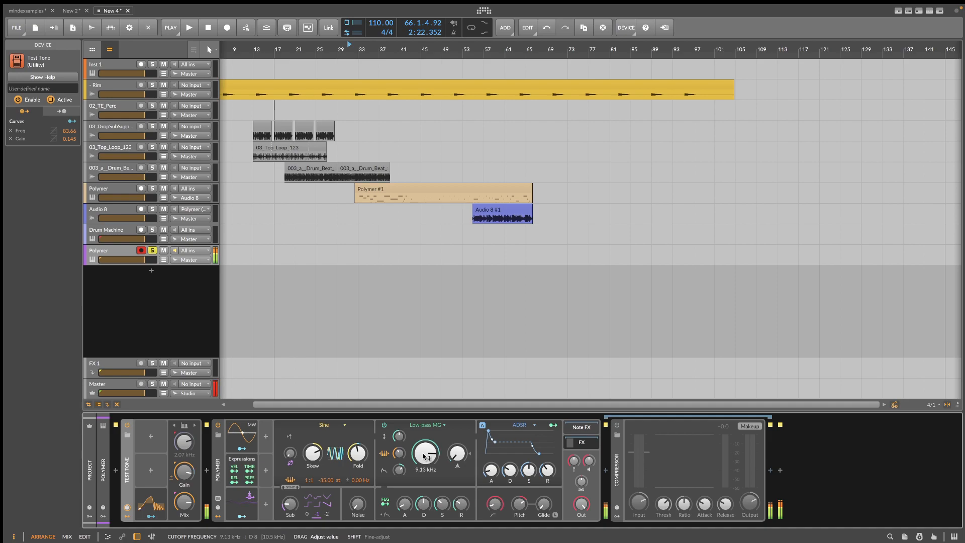
# Step: Switch the Test Tone's waveform to Saw Up and slow its Curves modulator to a rate of 0.32 Hz
pyautogui.click(184, 426)
pyautogui.click(206, 466)
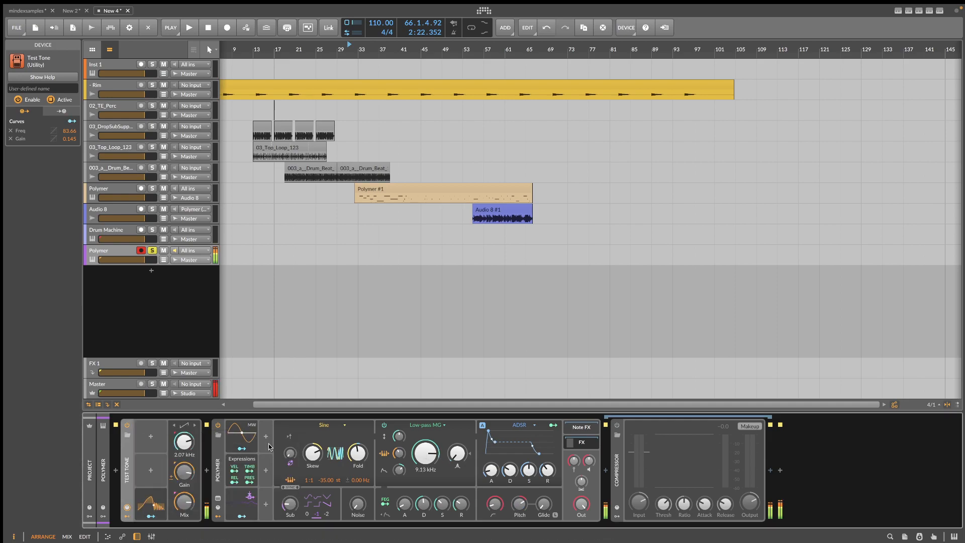
pyautogui.click(248, 496)
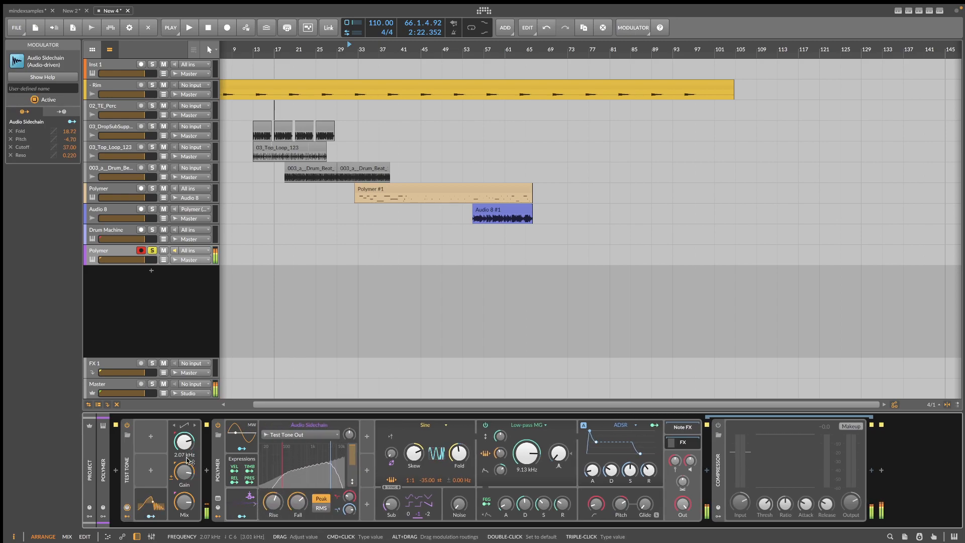
pyautogui.click(159, 503)
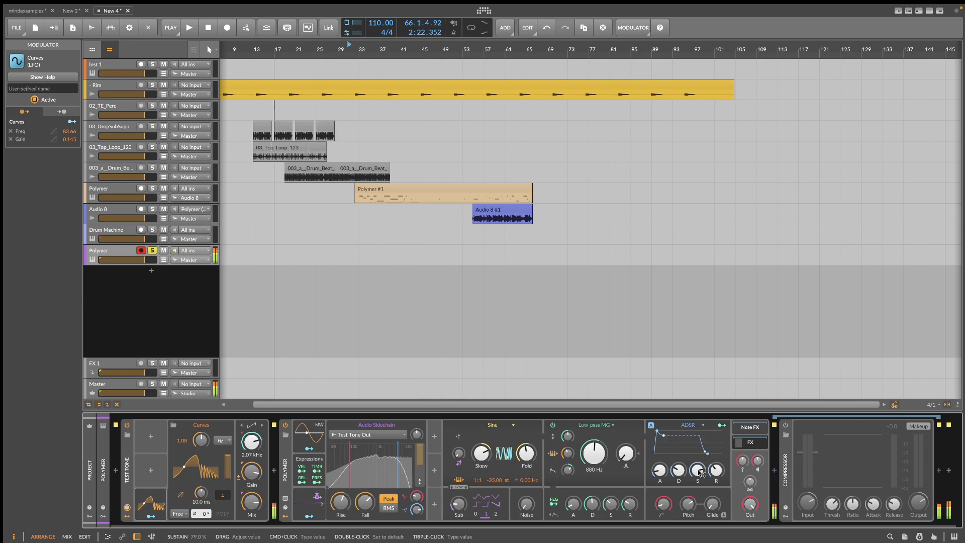
pyautogui.moveTo(201, 441); pyautogui.dragTo(200, 433)
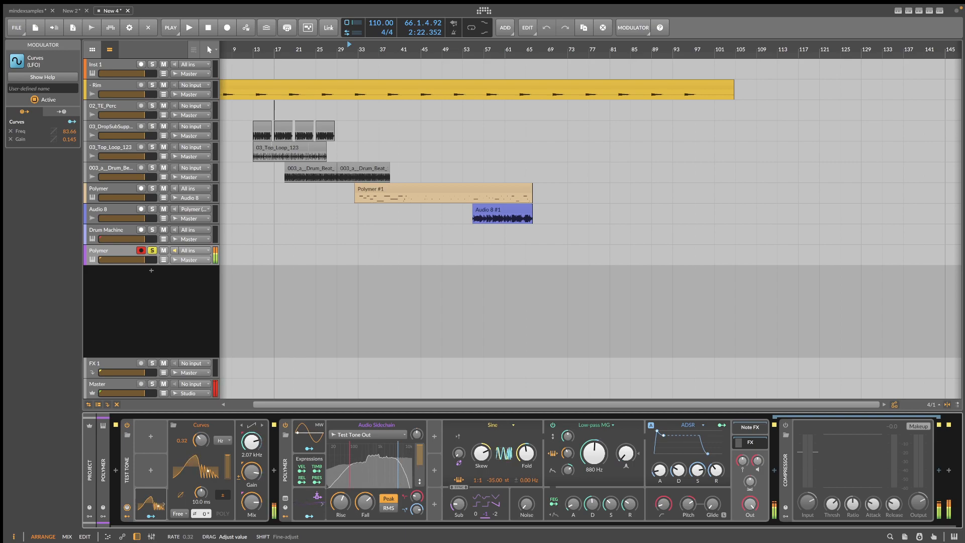
# Step: Toggle the Test Tone off and on twice to compare its effect on Polymer, and collapse the Curves modulator
pyautogui.click(127, 425)
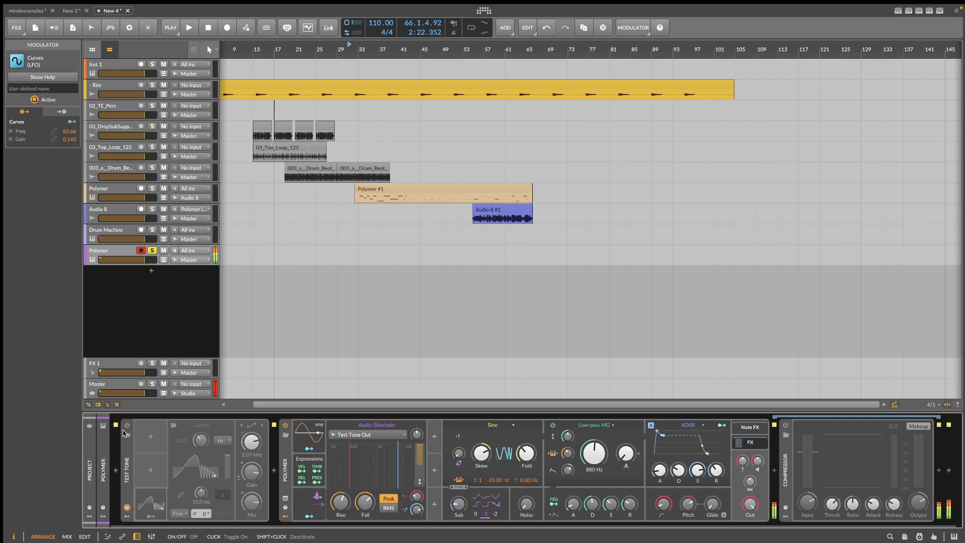
pyautogui.click(128, 427)
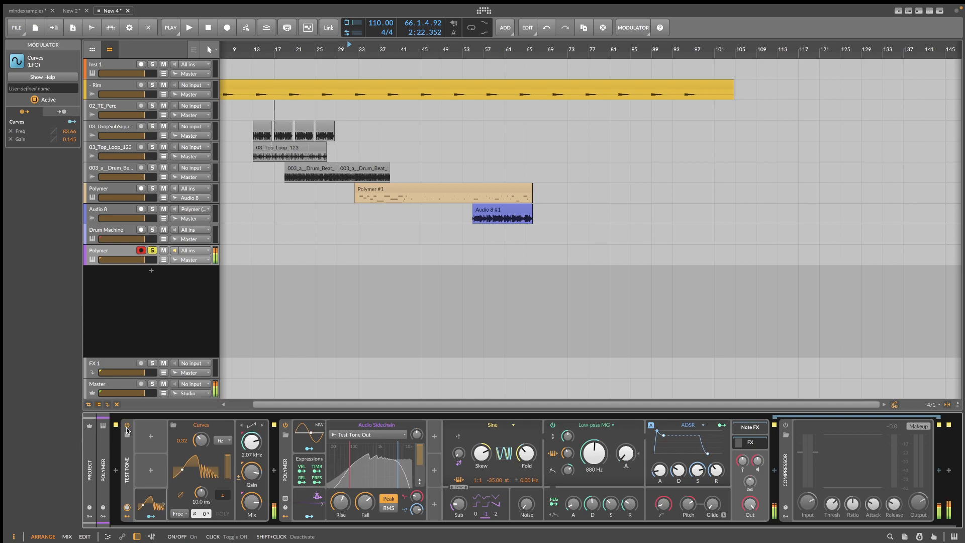
pyautogui.click(127, 427)
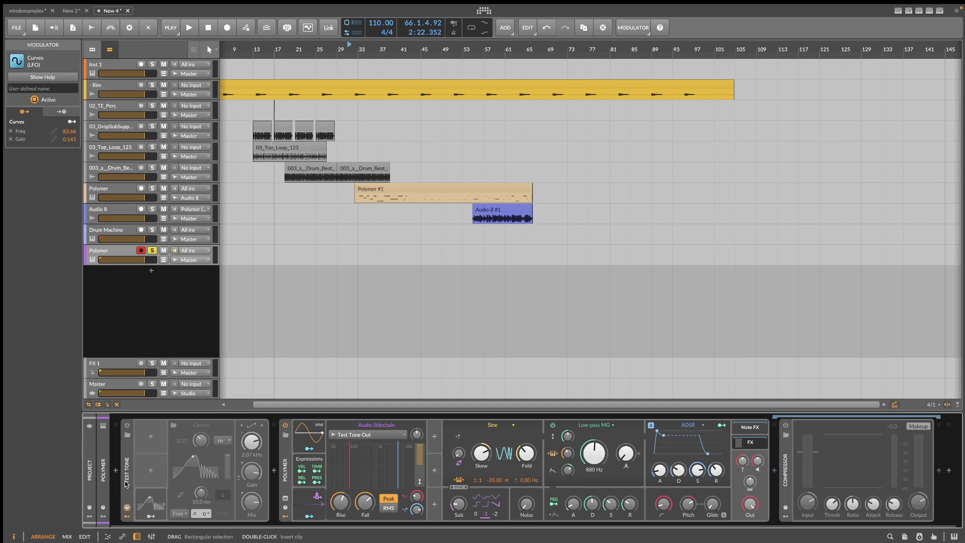
pyautogui.click(127, 425)
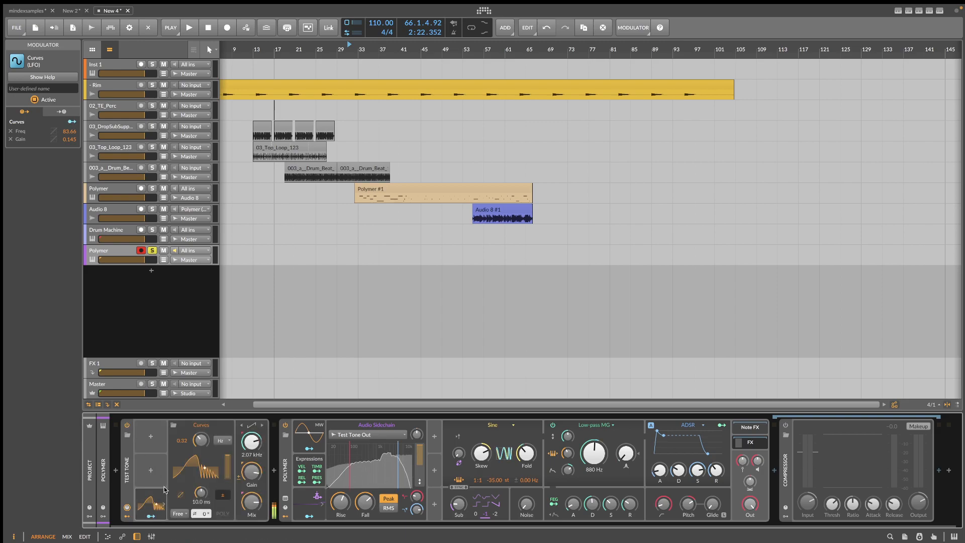
pyautogui.click(164, 504)
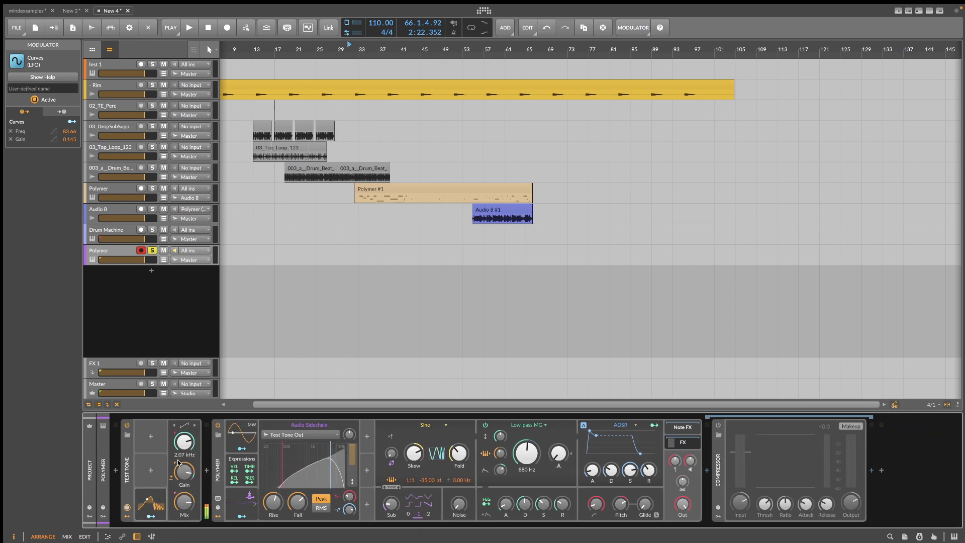